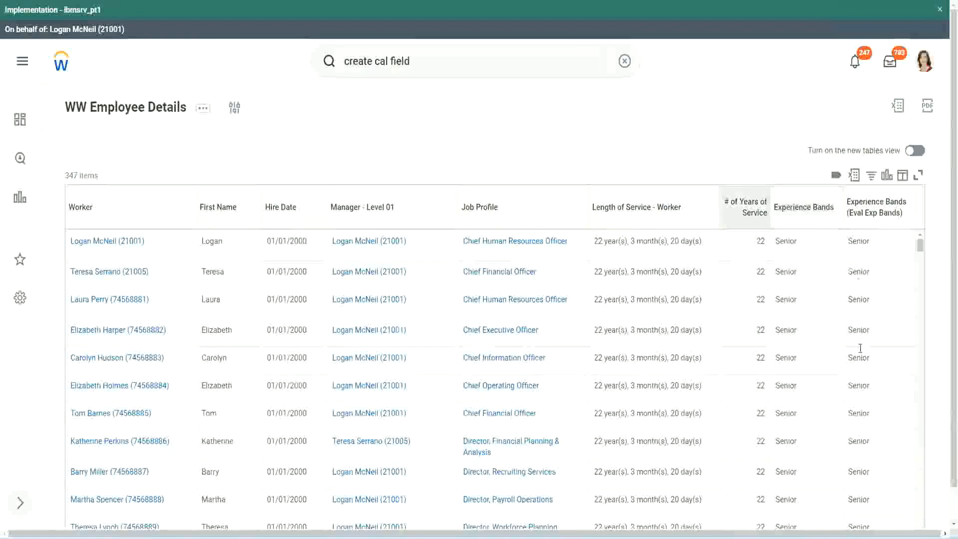
{"action": "left_click", "coordinate": [801, 332]}
{"action": "left_click", "coordinate": [815, 309]}
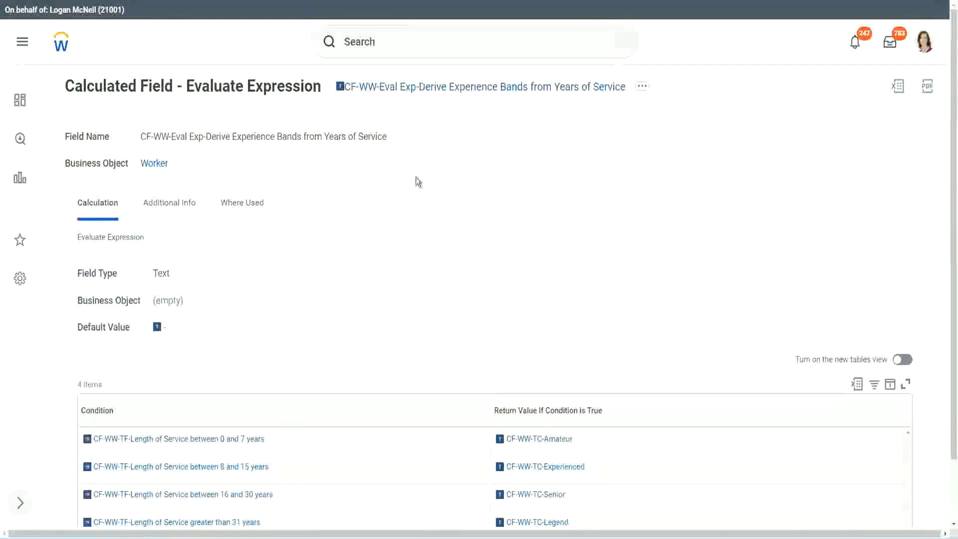
Copy the name of the existing Evaluate Expression calculated field from its title.
{"action": "right_click", "coordinate": [417, 91]}
{"action": "left_click", "coordinate": [449, 149]}
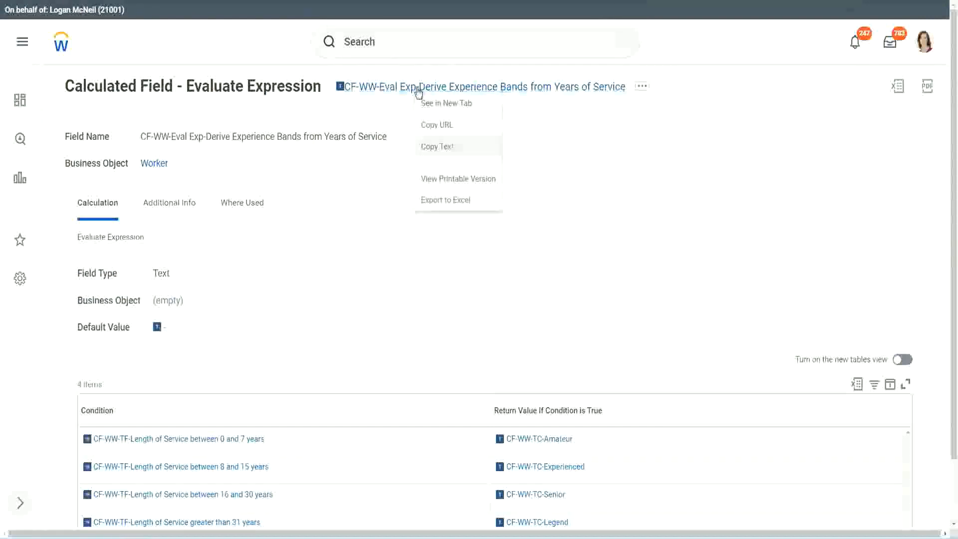
Search for "create calc field" and open the Create Calculated Field task.
{"action": "left_click", "coordinate": [401, 45]}
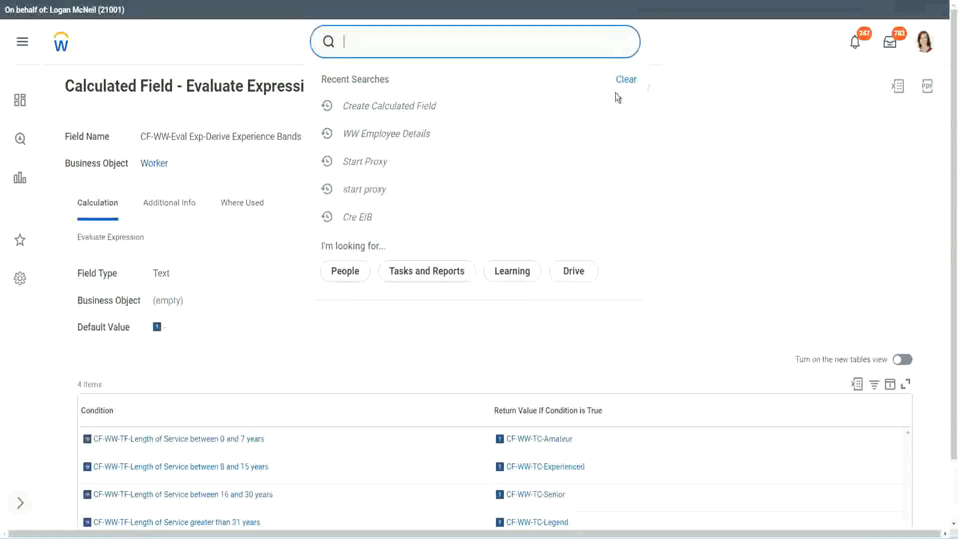
{"action": "left_click", "coordinate": [379, 37]}
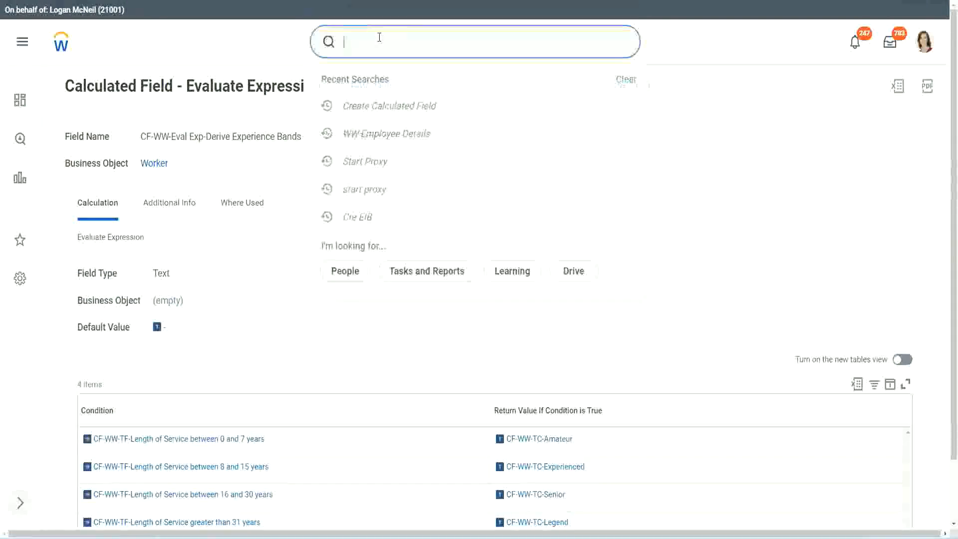
{"action": "type", "text": "create calc"}
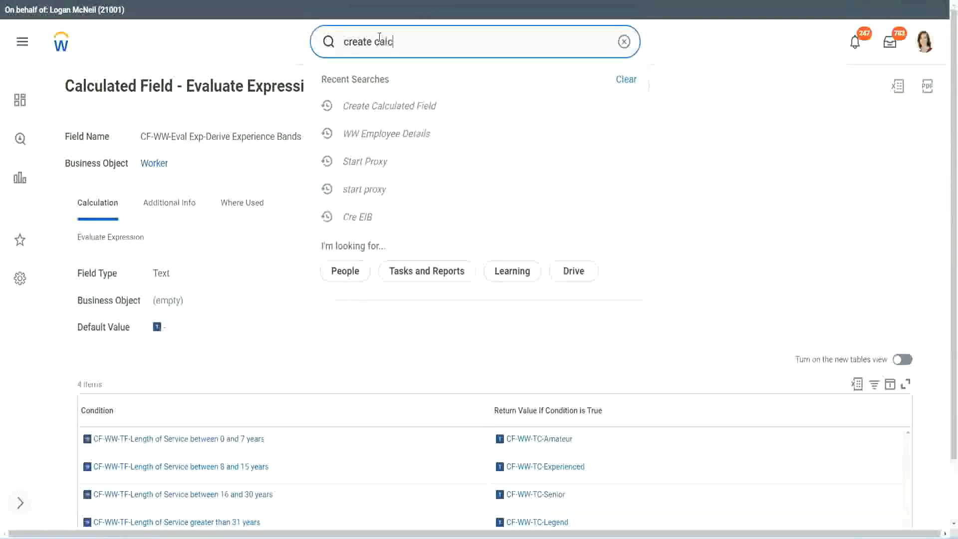
{"action": "type", "text": " field"}
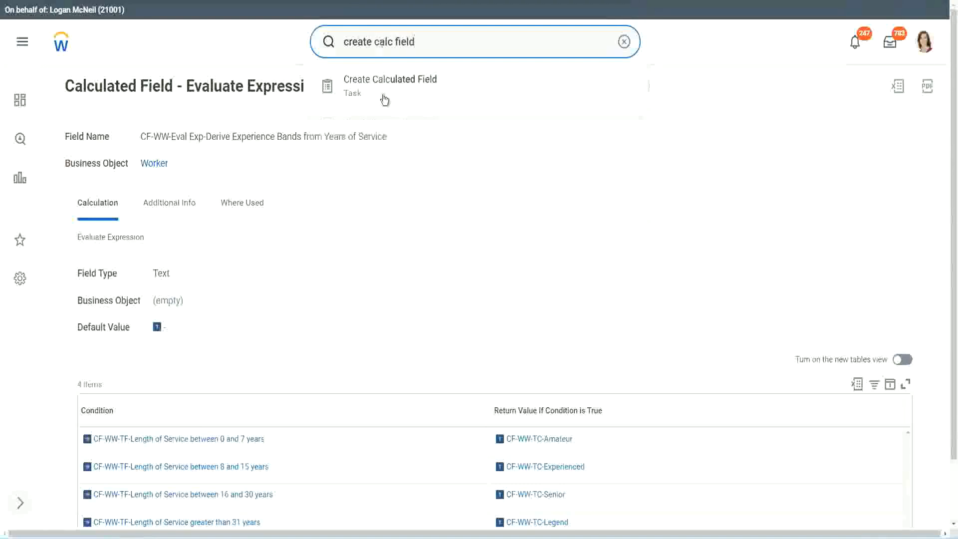
{"action": "left_click", "coordinate": [399, 91]}
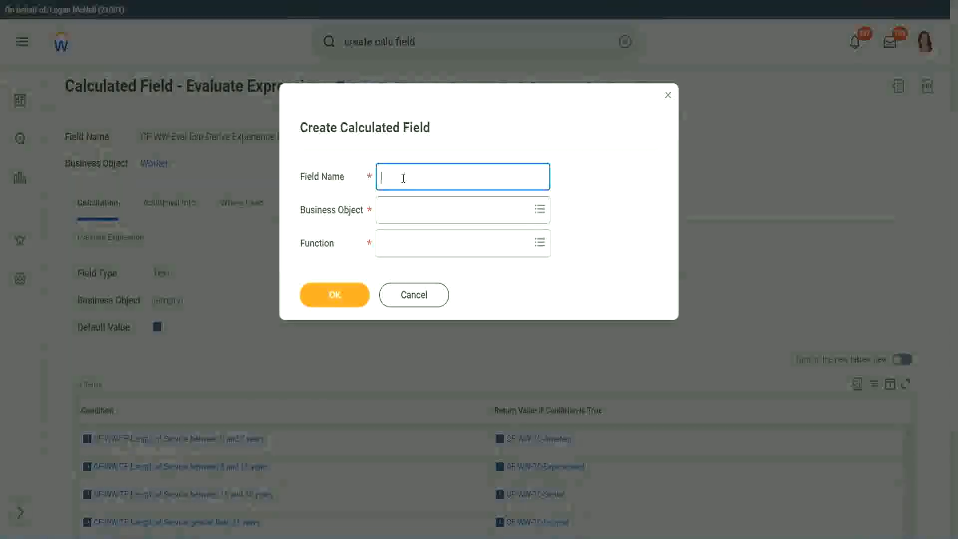
Name the new calculated field "CF-WW-LRB-Identify Experience Bands from years of Service".
{"action": "type", "text": "CF"}
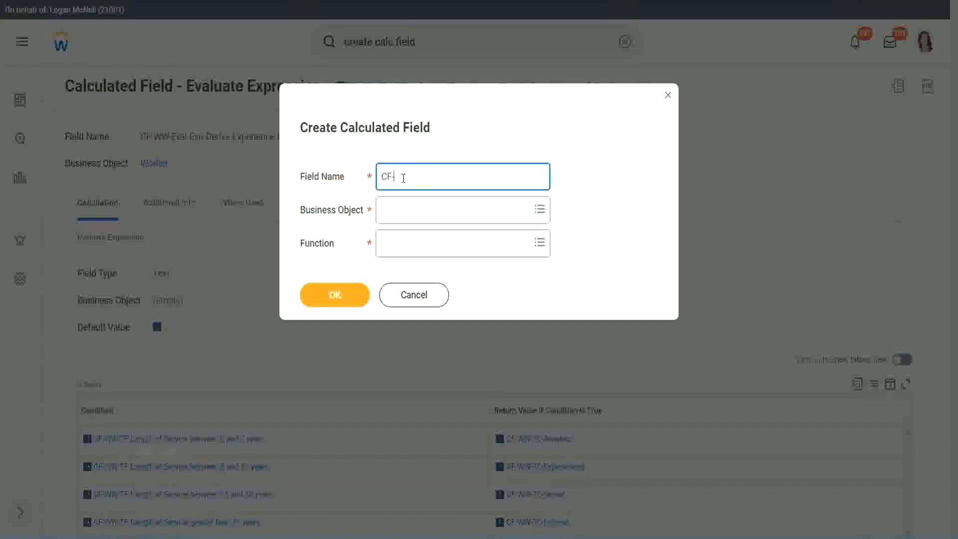
{"action": "type", "text": "-"}
{"action": "type", "text": "WW-I"}
{"action": "type", "text": "RB"}
{"action": "type", "text": "-"}
{"action": "type", "text": "Ident"}
{"action": "type", "text": "ify Exe"}
{"action": "key", "text": "BackSpace"}
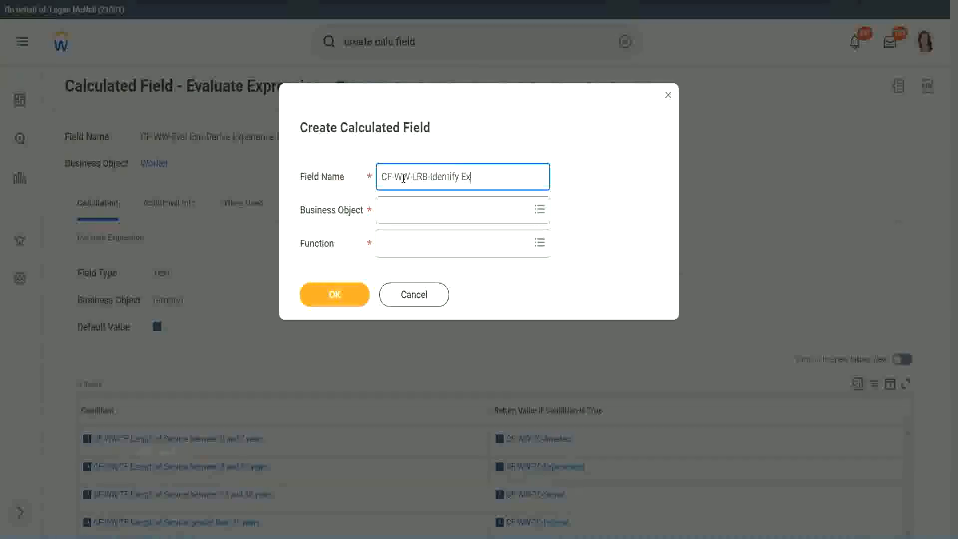
{"action": "type", "text": "perience"}
{"action": "key", "text": "BackSpace"}
{"action": "key", "text": "BackSpace"}
{"action": "type", "text": "ce Bands from years of"}
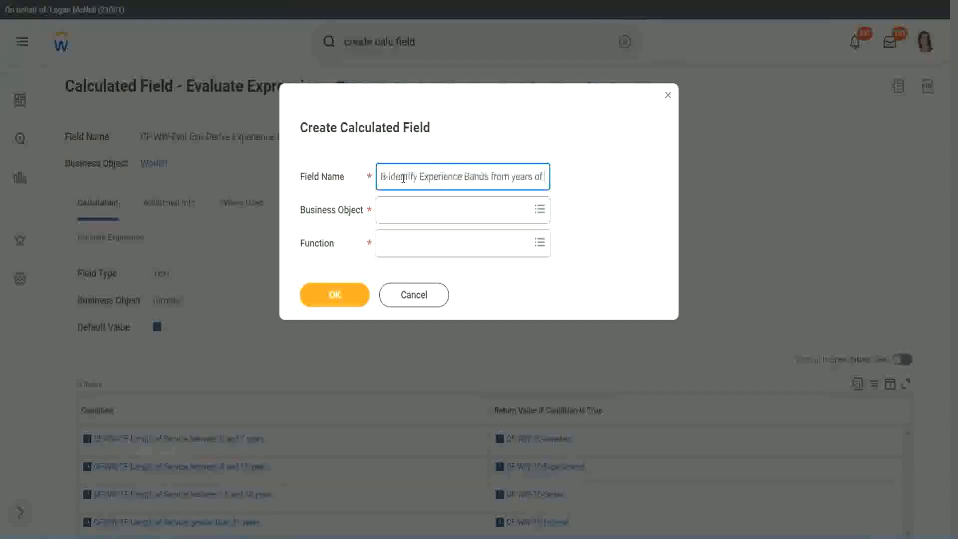
{"action": "type", "text": " Service"}
Set the business object to Worker and the function to Lookup Range Band, and continue to the field's definition.
{"action": "key", "text": "Tab"}
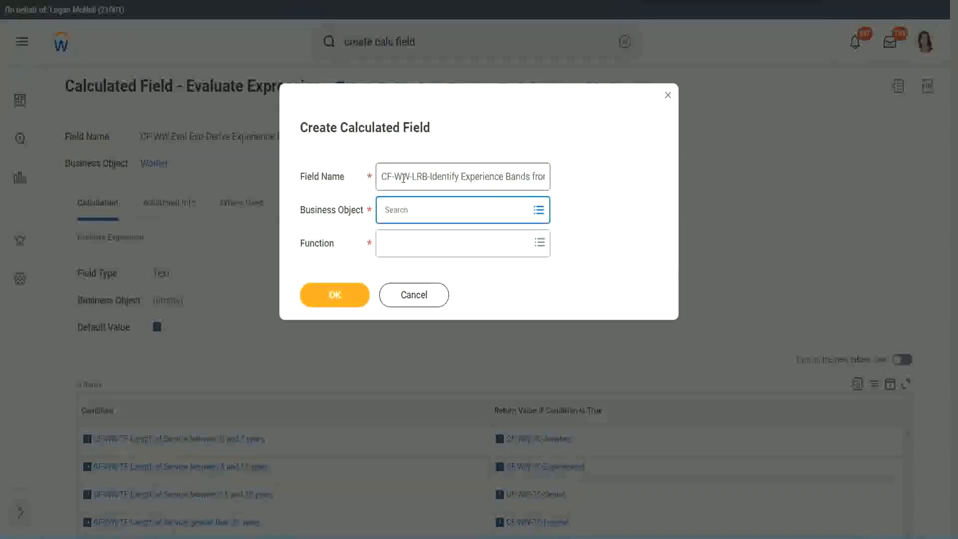
{"action": "type", "text": "worker"}
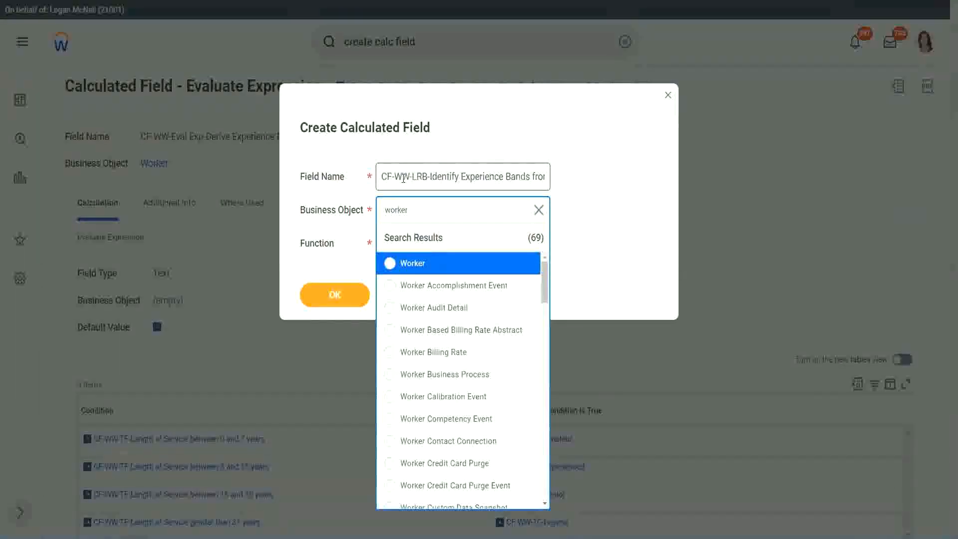
{"action": "key", "text": "Return"}
{"action": "type", "text": "lrb"}
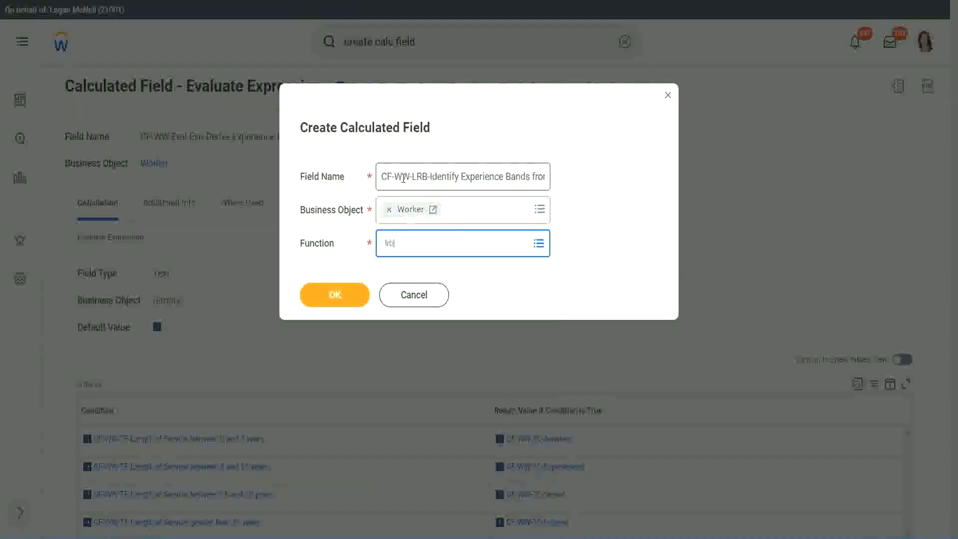
{"action": "key", "text": "Return"}
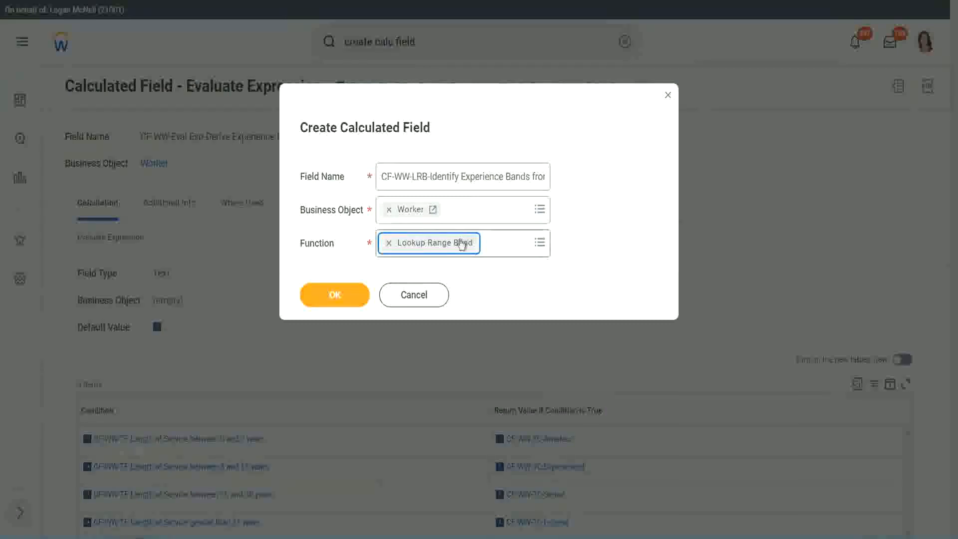
{"action": "left_click", "coordinate": [340, 295]}
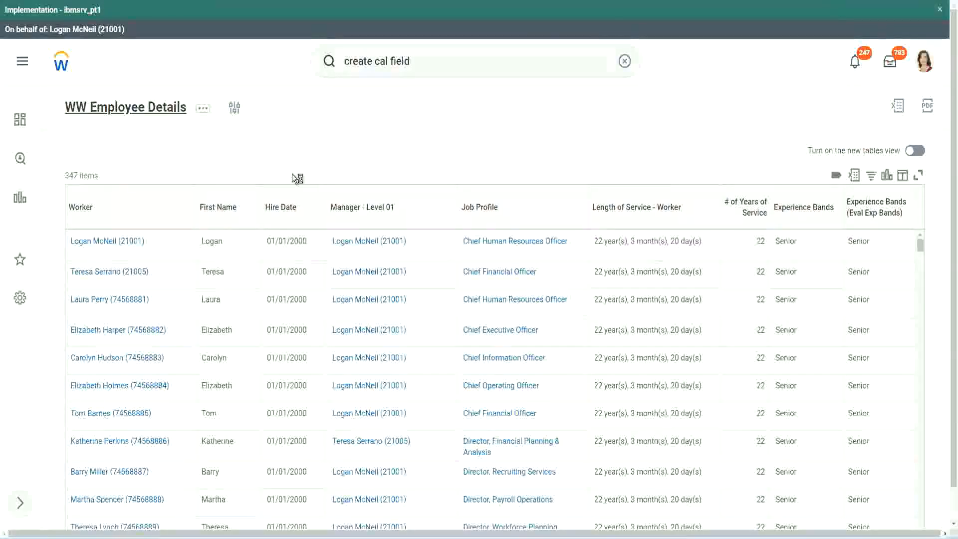
Open the WW Employee Details report definition and copy the name of the field headed "# of Years of Service".
{"action": "left_click", "coordinate": [342, 305]}
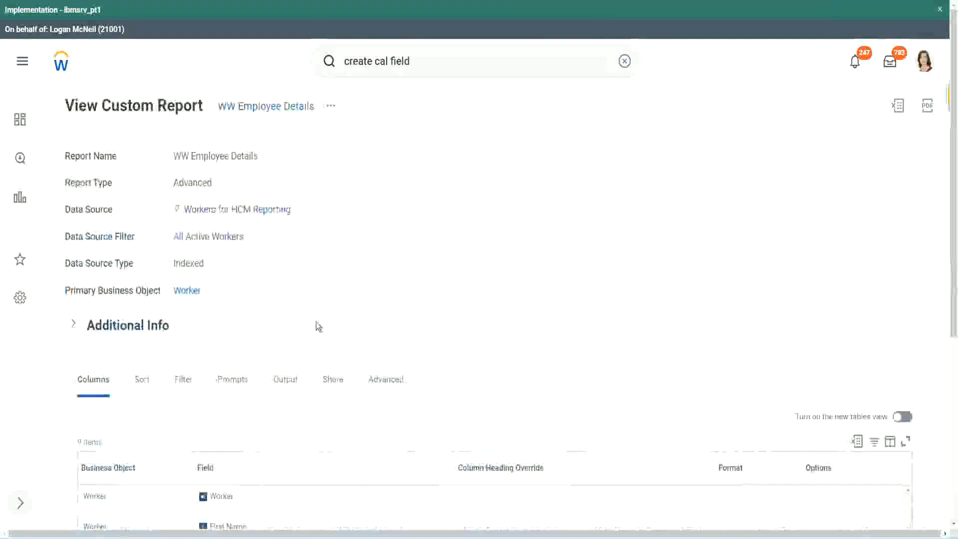
{"action": "scroll", "coordinate": [319, 325], "scroll_direction": "down", "scroll_amount": 5}
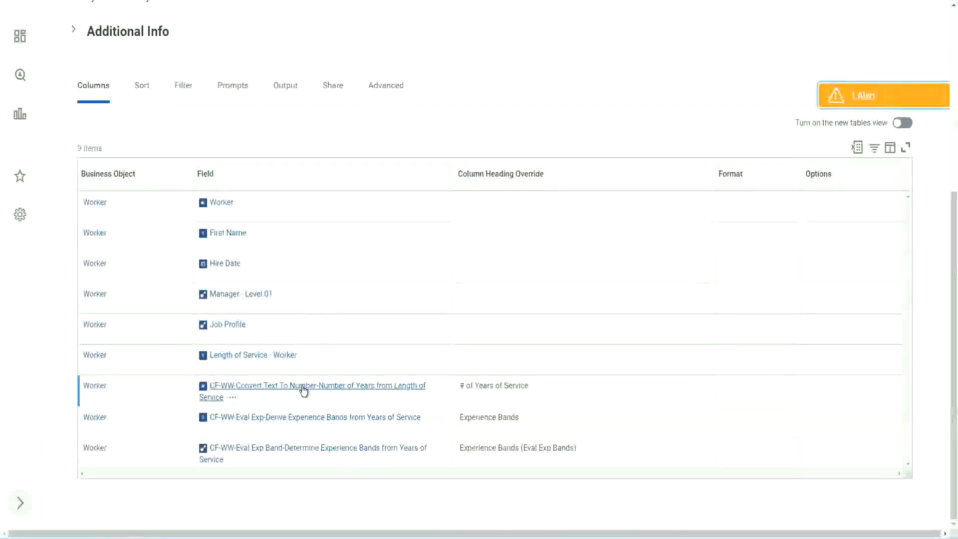
{"action": "right_click", "coordinate": [303, 393]}
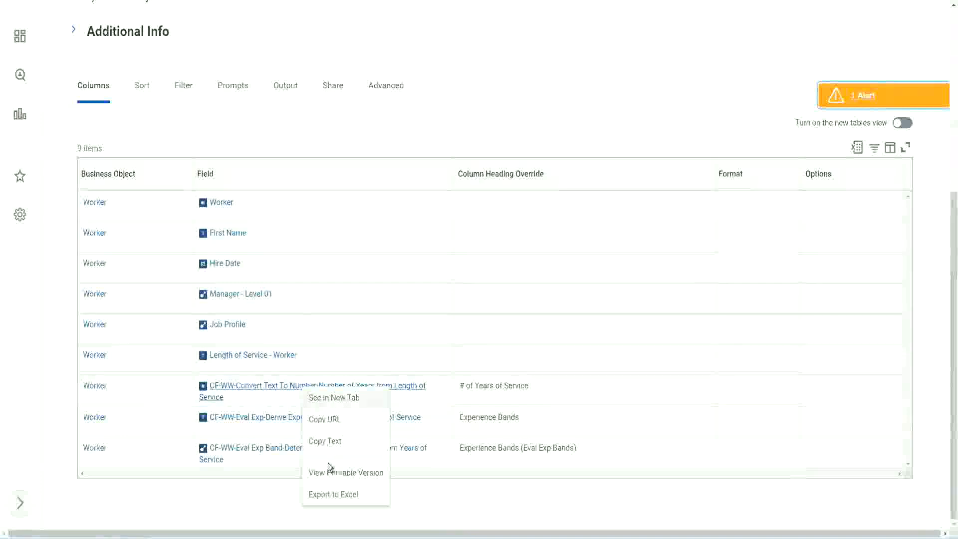
{"action": "left_click", "coordinate": [328, 442]}
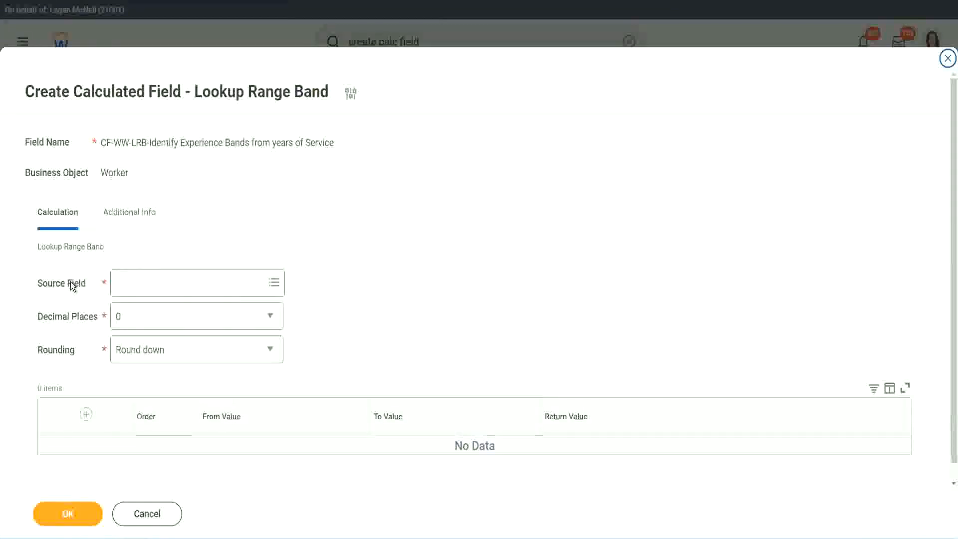
Set the source field to CF-WW-Convert Text To Number-Number of Years from Length of Service, with 0 decimal places.
{"action": "left_click", "coordinate": [149, 283]}
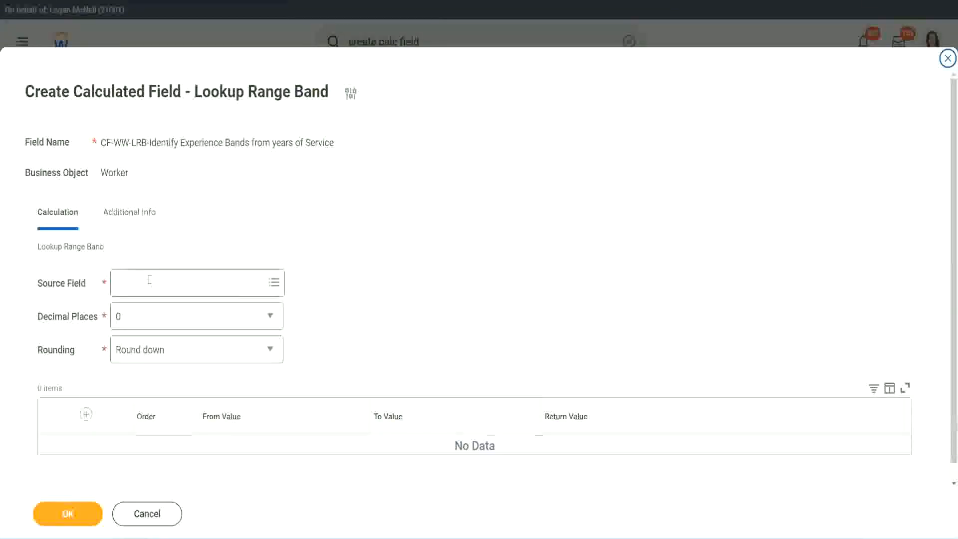
{"action": "key", "text": "Return"}
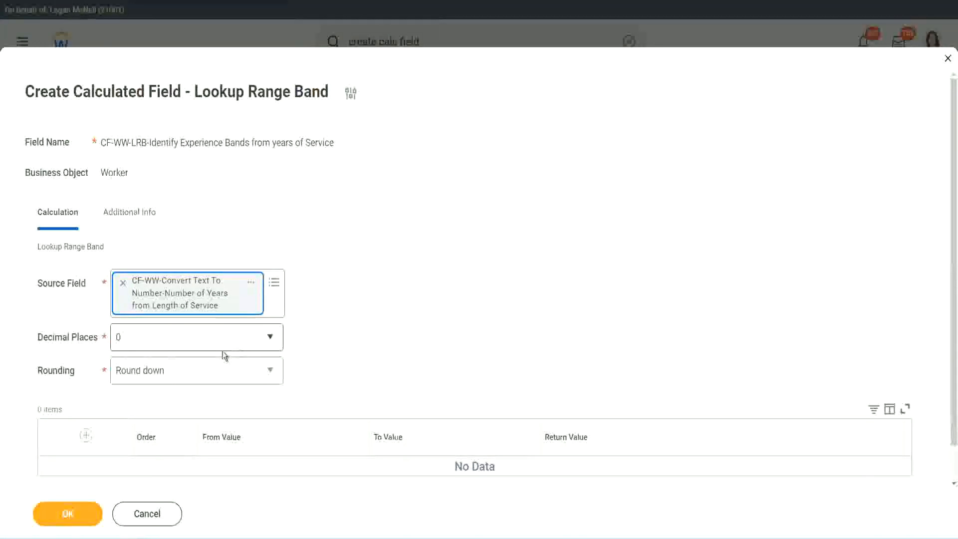
{"action": "left_click", "coordinate": [186, 343]}
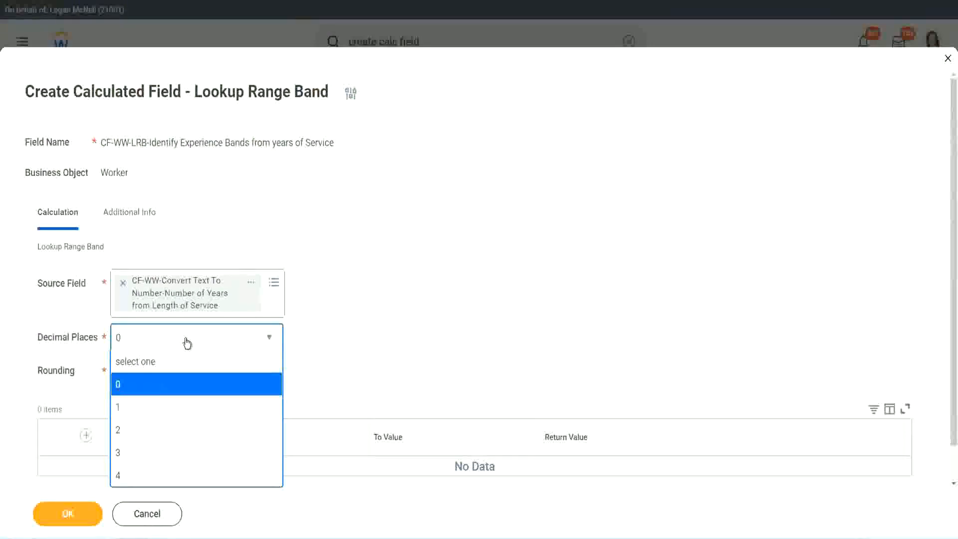
{"action": "left_click", "coordinate": [121, 390]}
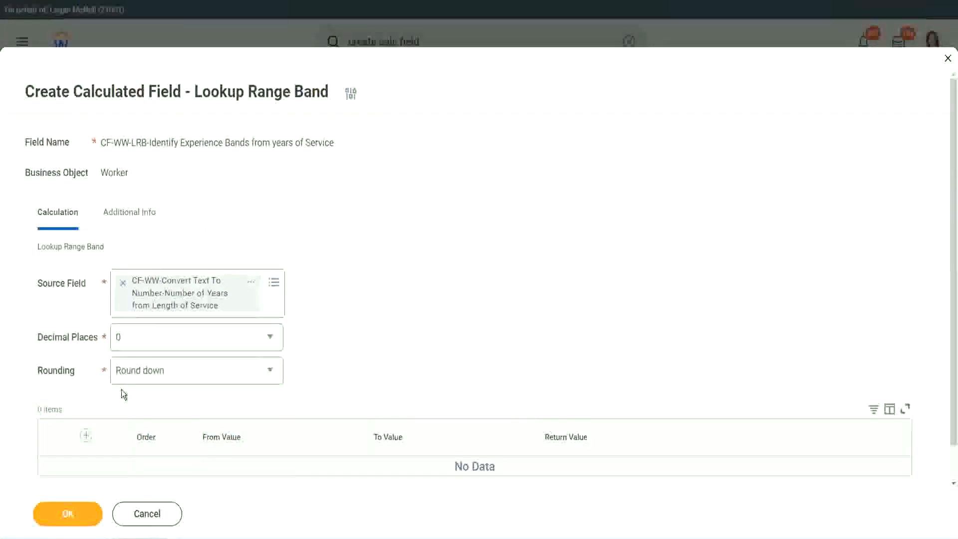
Set the lookup range band's rounding to Round.
{"action": "left_click", "coordinate": [153, 374]}
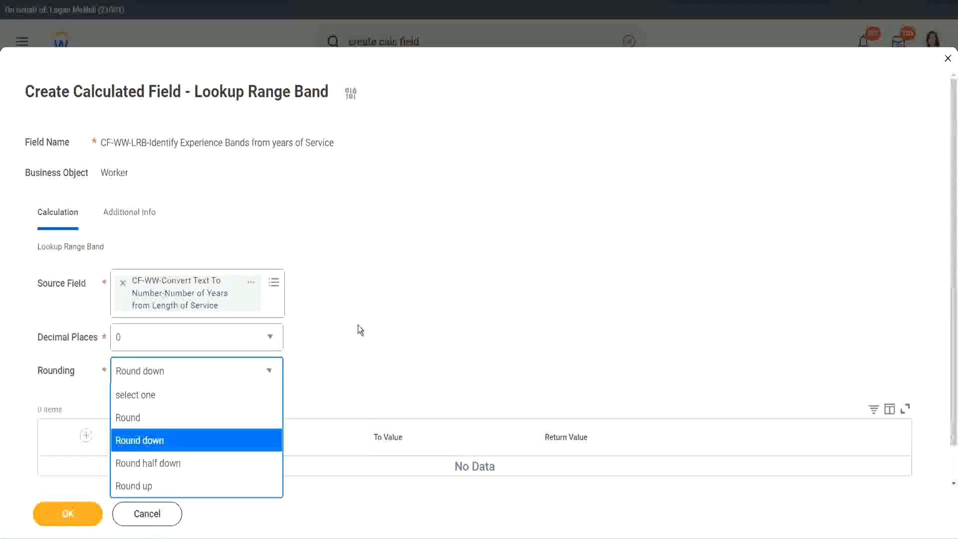
{"action": "left_click", "coordinate": [337, 367]}
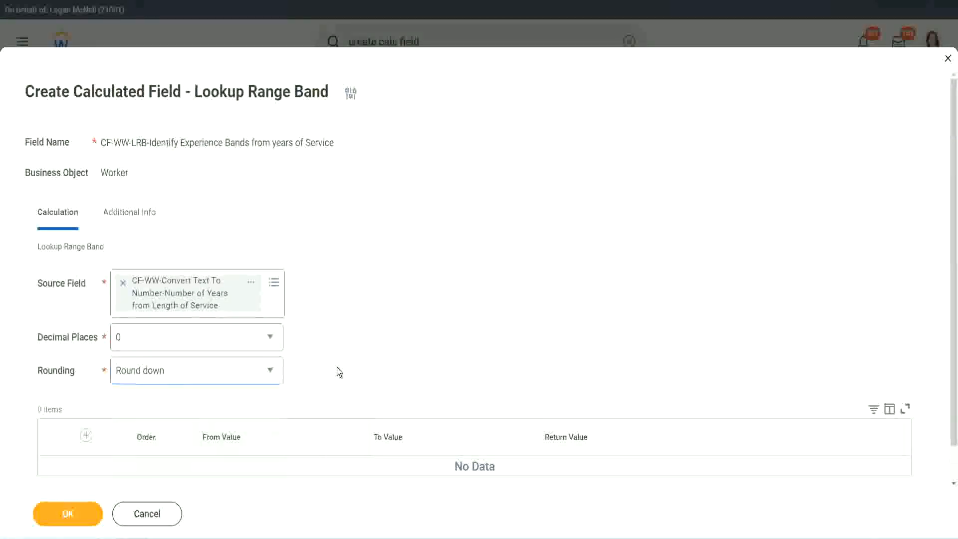
{"action": "left_click", "coordinate": [165, 373]}
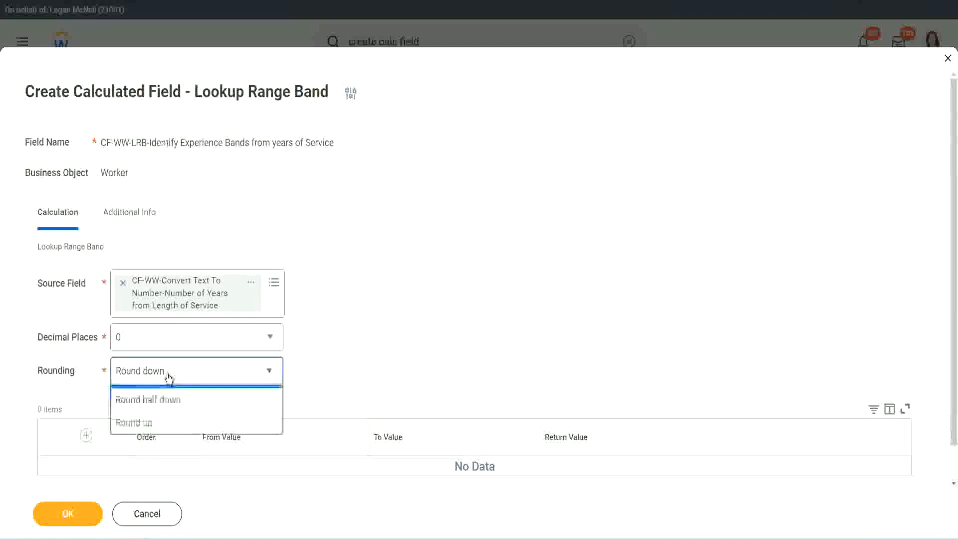
{"action": "left_click", "coordinate": [160, 419]}
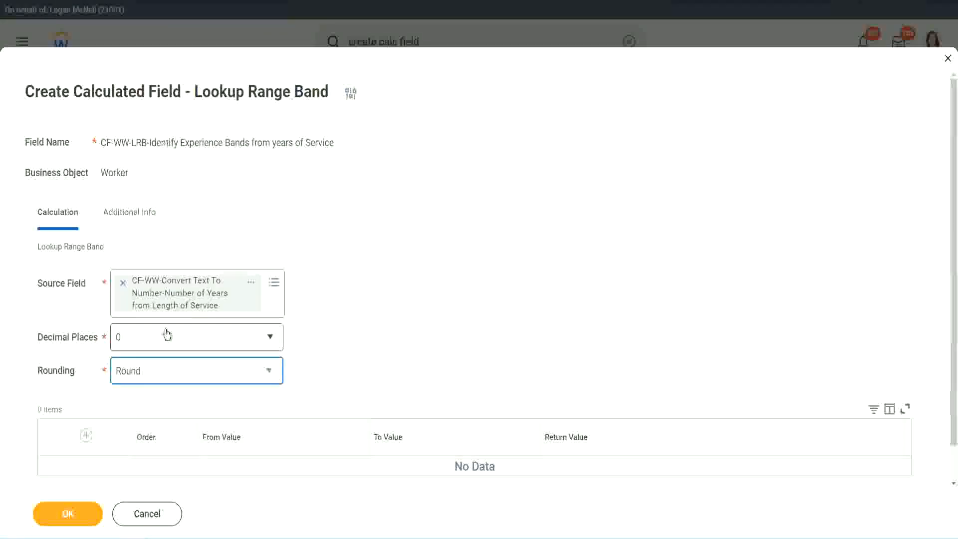
Add a range row from 0 to 7 with the return value "Amateur".
{"action": "left_click", "coordinate": [87, 436]}
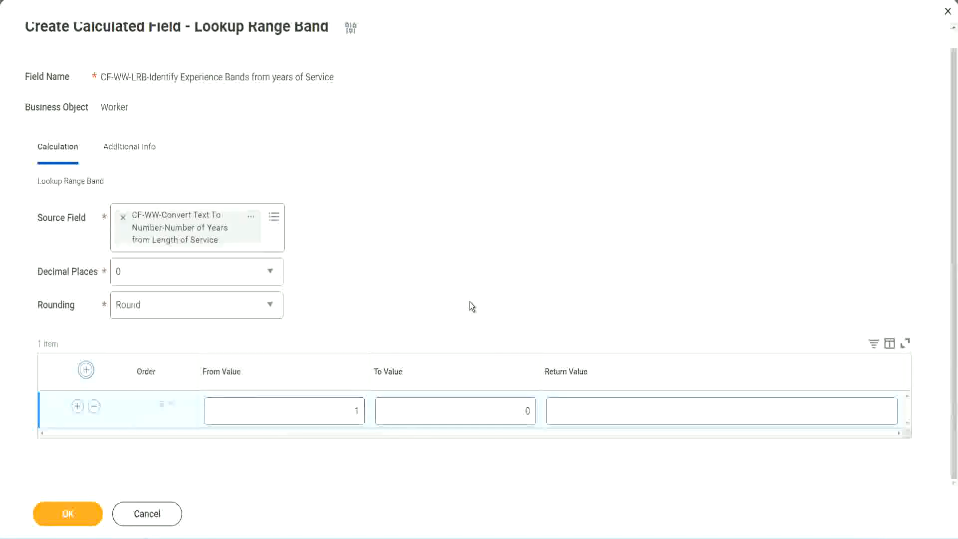
{"action": "left_click", "coordinate": [350, 414]}
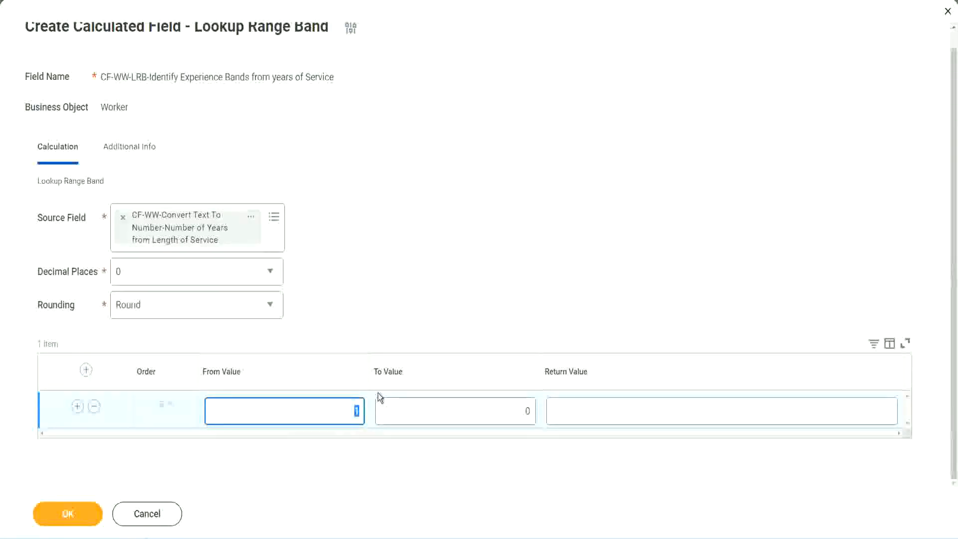
{"action": "type", "text": "0"}
{"action": "key", "text": "Tab"}
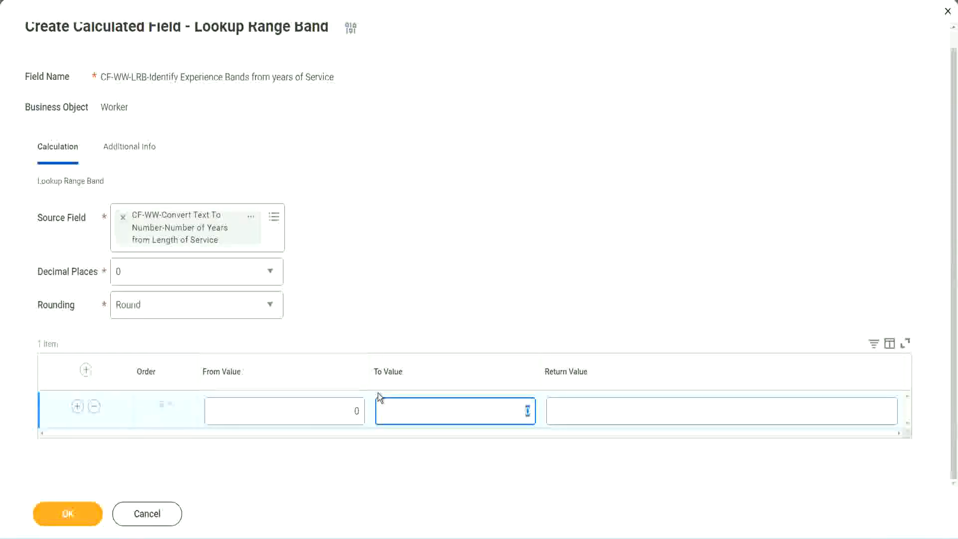
{"action": "type", "text": "7"}
{"action": "key", "text": "Tab"}
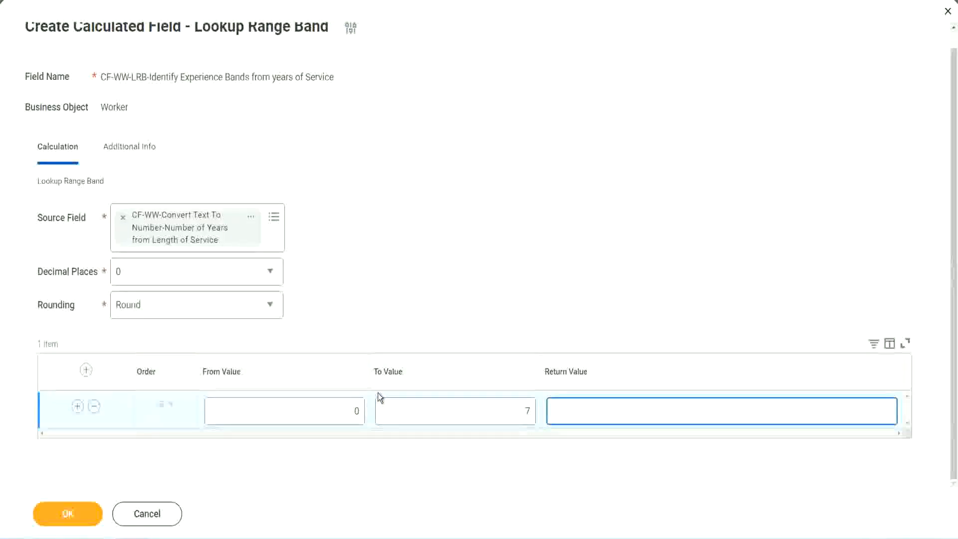
{"action": "type", "text": "Amateur"}
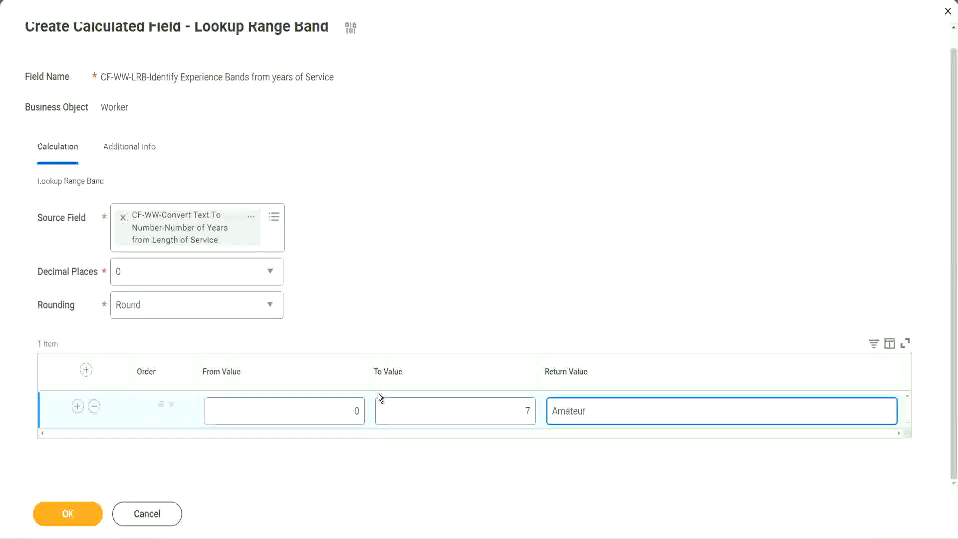
{"action": "left_click", "coordinate": [331, 419]}
{"action": "left_click", "coordinate": [513, 402]}
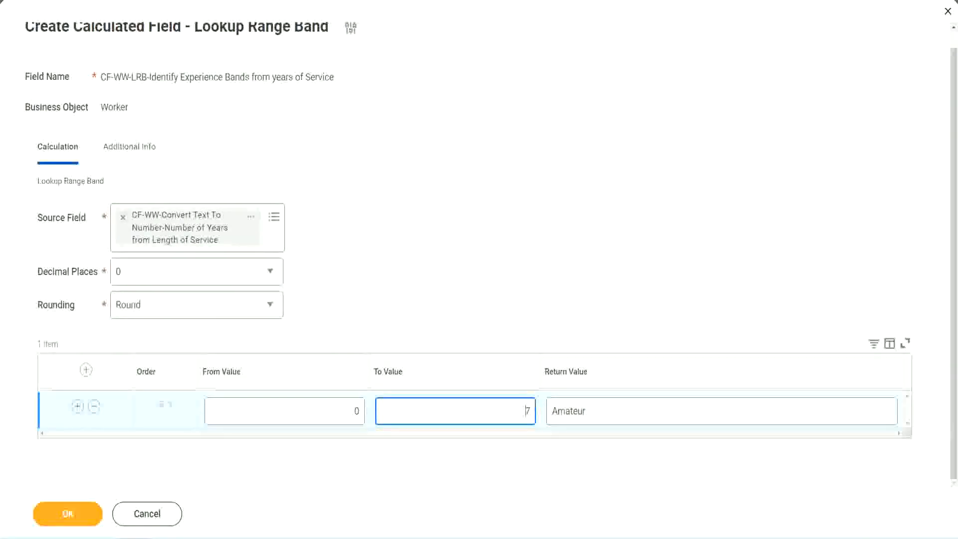
{"action": "left_click_drag", "start_coordinate": [401, 347], "coordinate": [240, 248]}
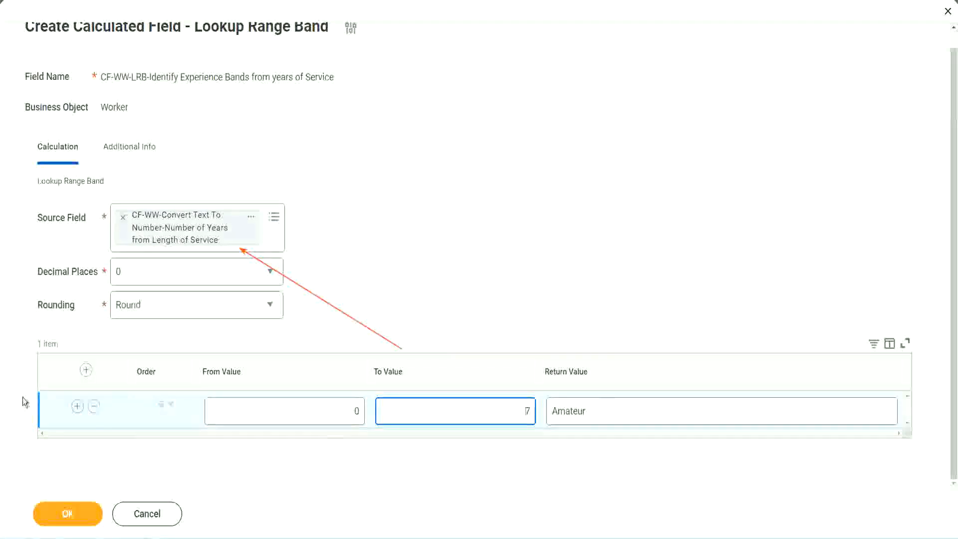
Add a second range row from 8 to 15 with the return value "Experienced".
{"action": "left_click", "coordinate": [77, 407]}
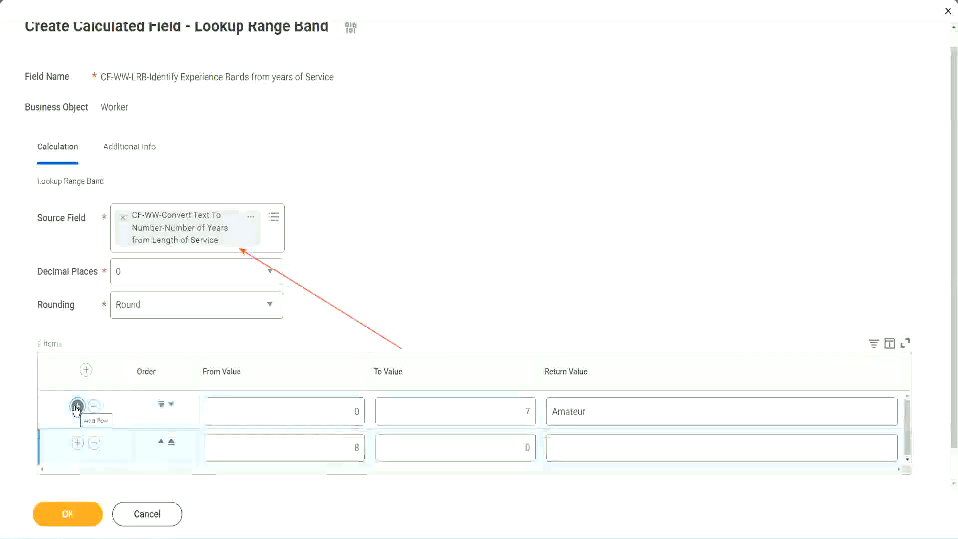
{"action": "double_click", "coordinate": [364, 448]}
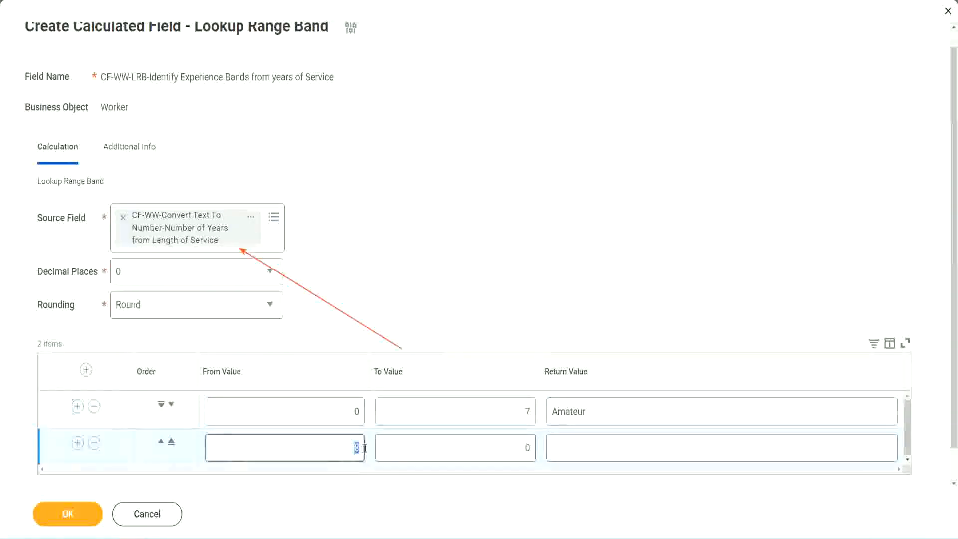
{"action": "left_click", "coordinate": [349, 411]}
{"action": "left_click", "coordinate": [521, 415]}
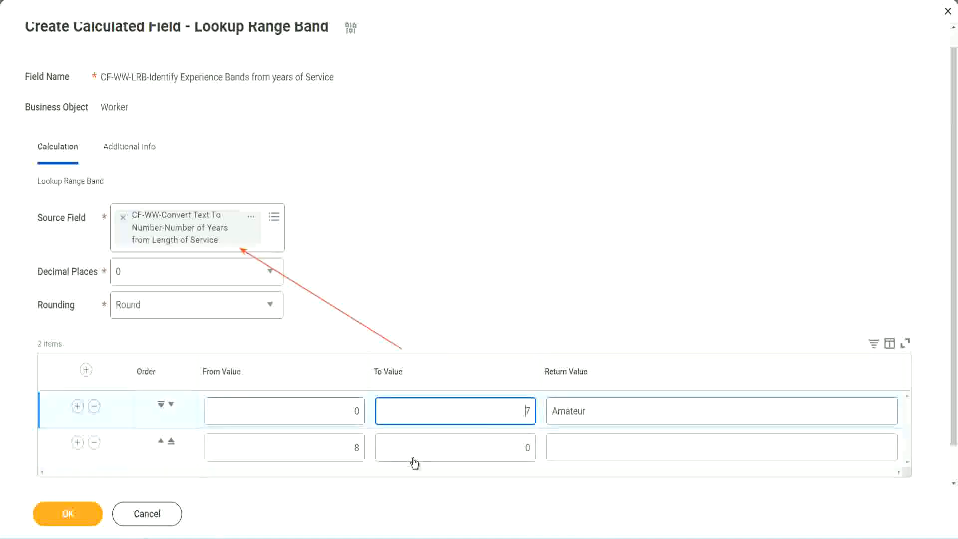
{"action": "left_click", "coordinate": [338, 447]}
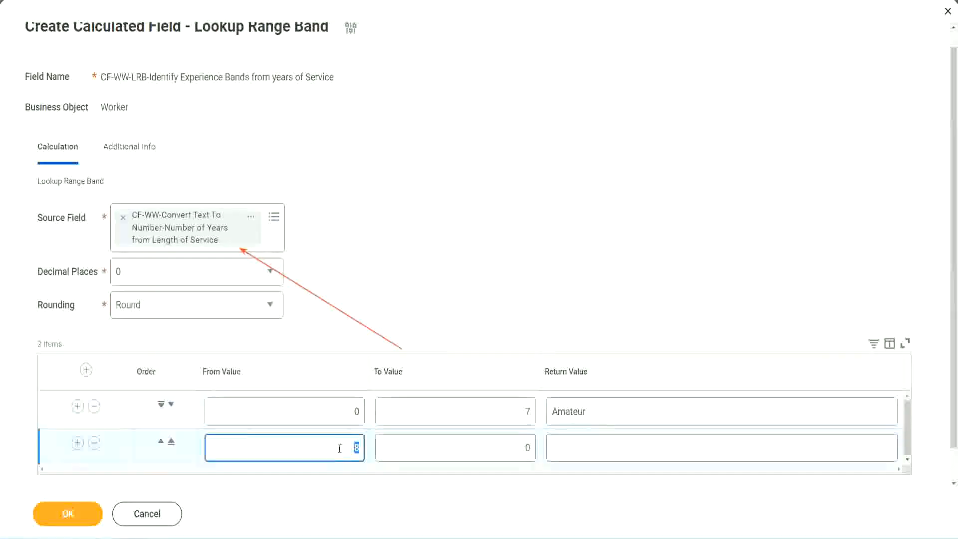
{"action": "left_click", "coordinate": [519, 448]}
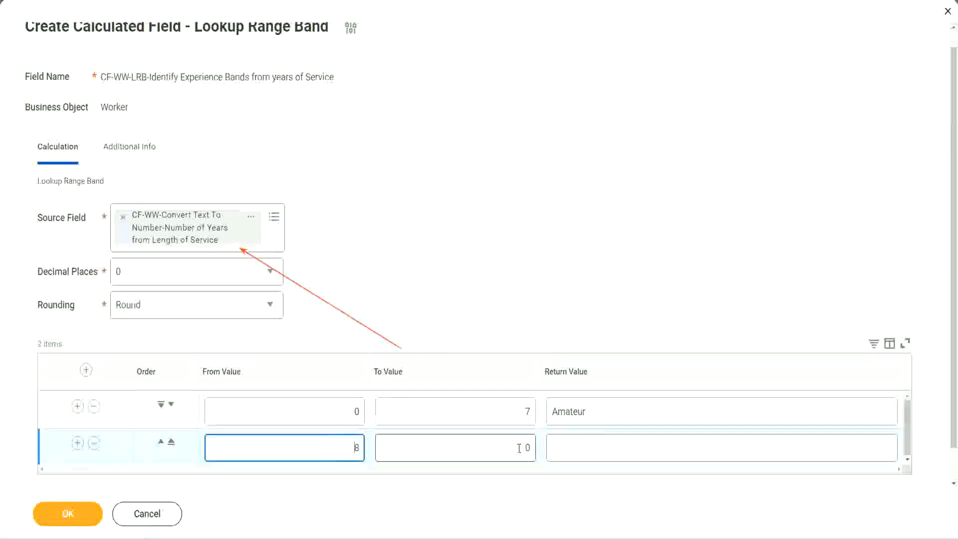
{"action": "left_click", "coordinate": [519, 447]}
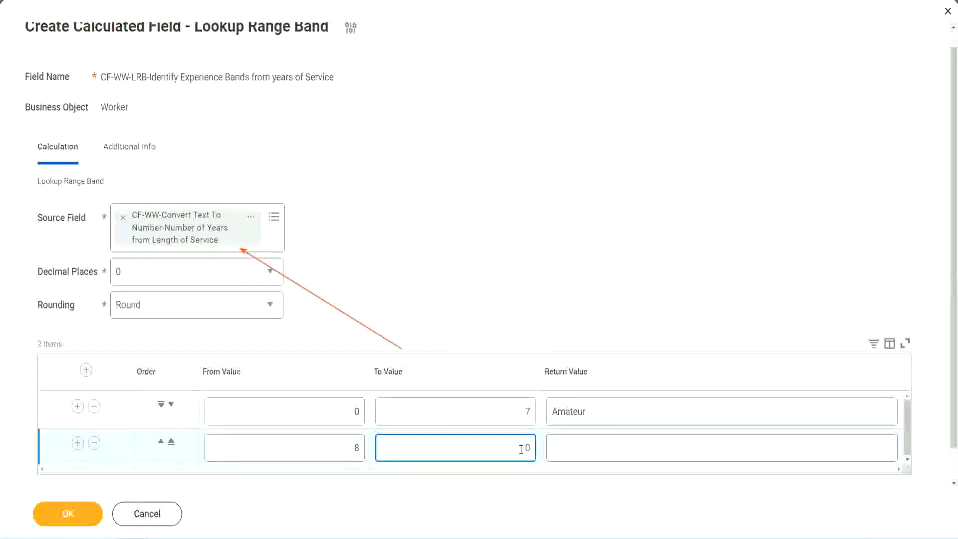
{"action": "key", "text": "BackSpace"}
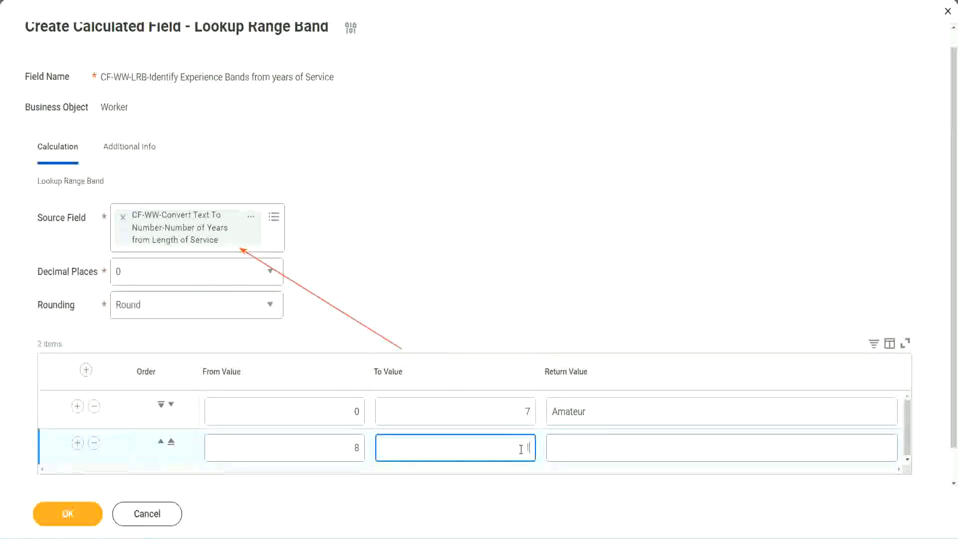
{"action": "type", "text": "15"}
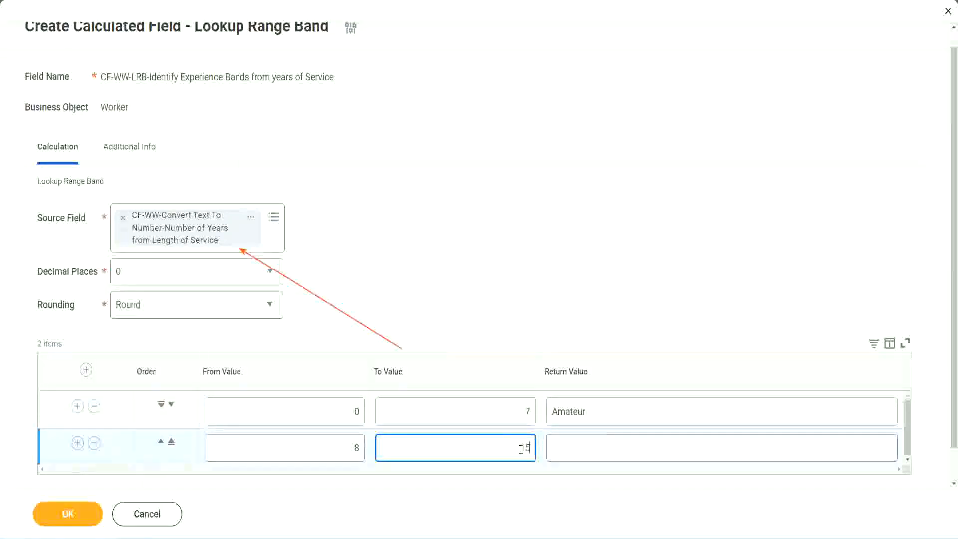
{"action": "left_click", "coordinate": [591, 445]}
{"action": "type", "text": "Ex"}
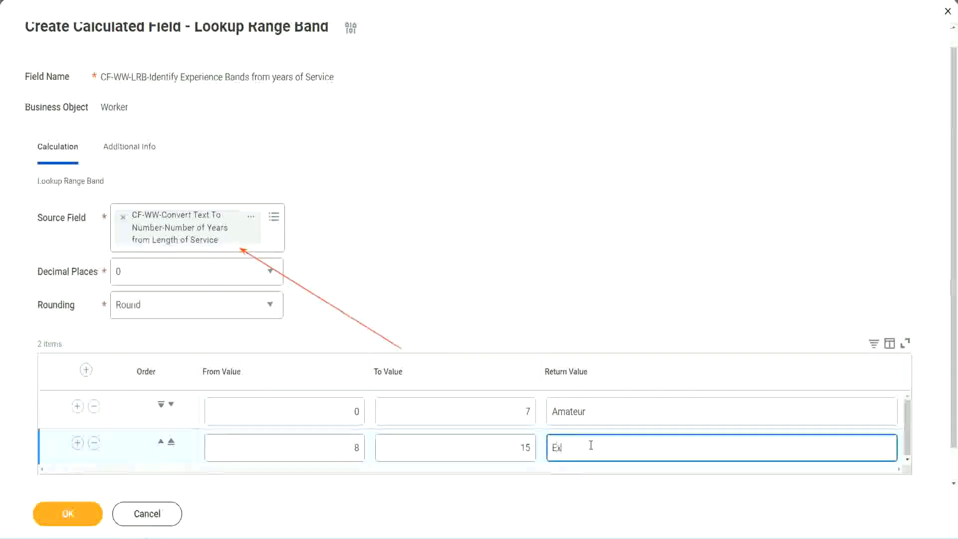
{"action": "type", "text": "perienced"}
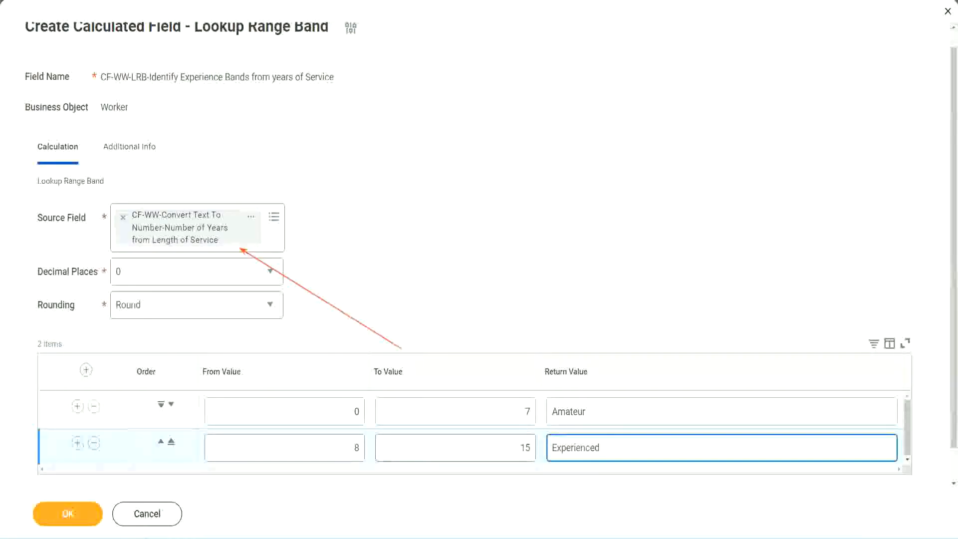
Add a third range row from 16 to 30 with the return value "Senior".
{"action": "left_click", "coordinate": [77, 443]}
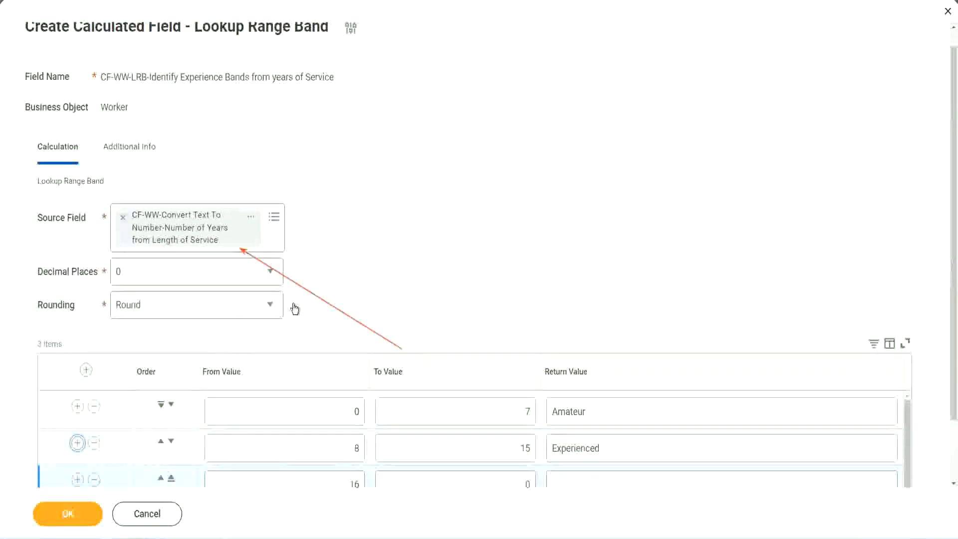
{"action": "scroll", "coordinate": [292, 310], "scroll_direction": "down", "scroll_amount": 2}
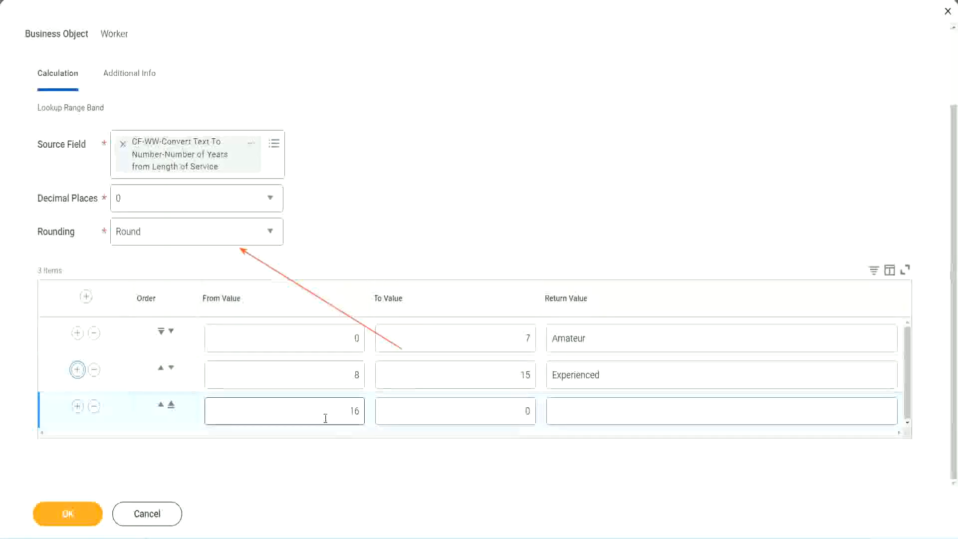
{"action": "left_click", "coordinate": [480, 412]}
{"action": "left_click", "coordinate": [509, 409]}
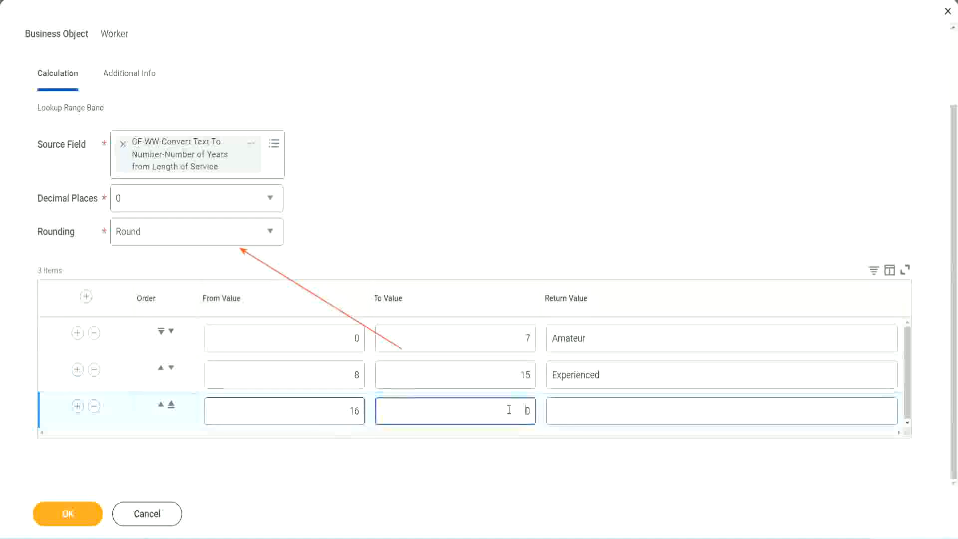
{"action": "type", "text": "3"}
{"action": "key", "text": "Tab"}
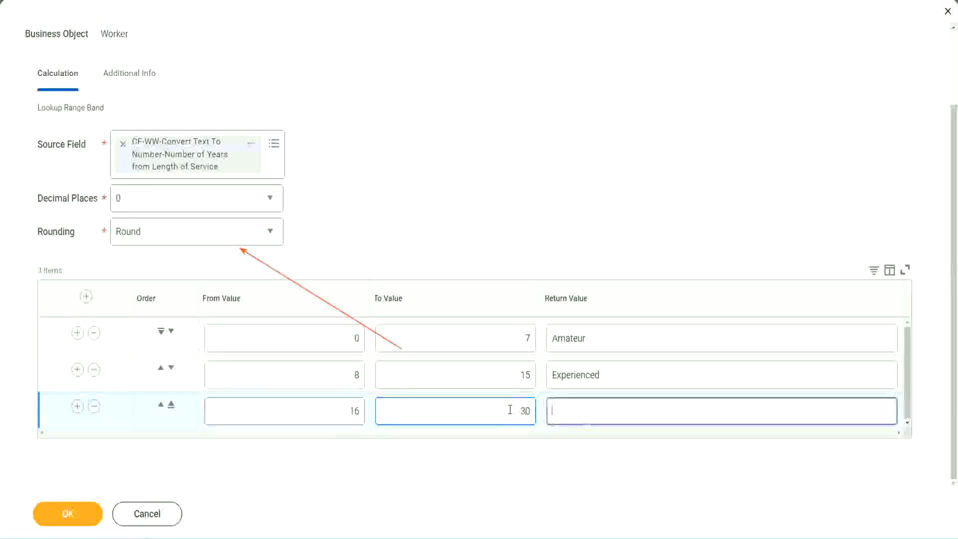
{"action": "type", "text": "L"}
{"action": "key", "text": "BackSpace"}
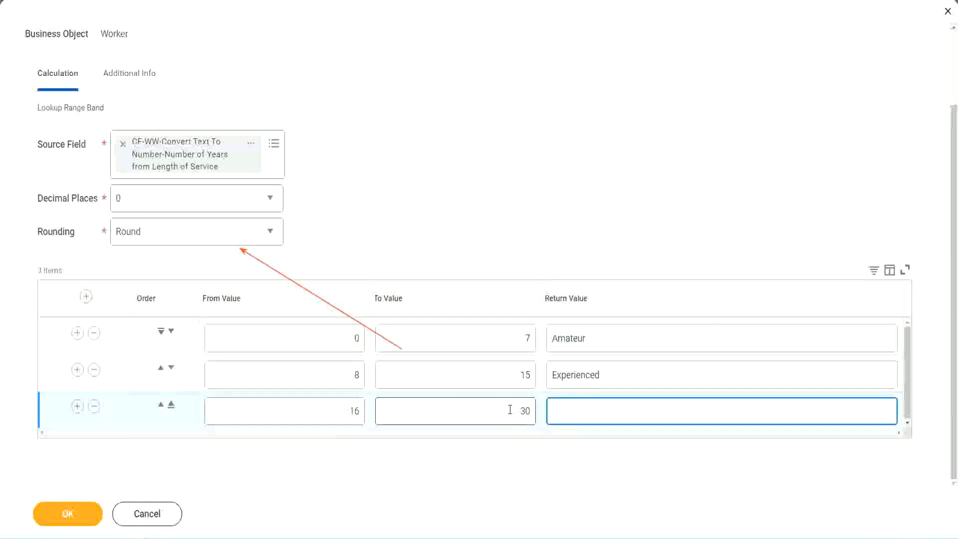
{"action": "type", "text": "Senior"}
Add a fourth range row from 31 to 1000 with the return value "Legend".
{"action": "left_click", "coordinate": [76, 406]}
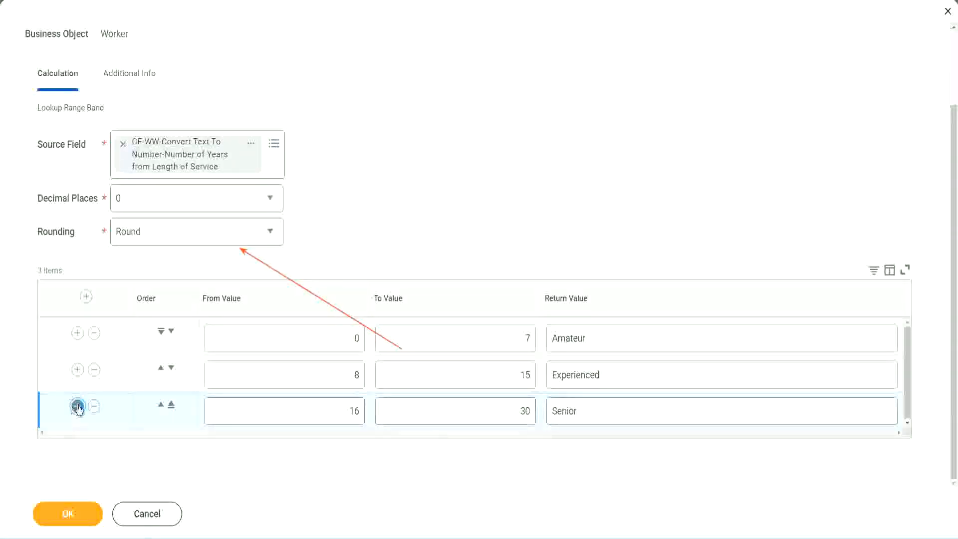
{"action": "scroll", "coordinate": [181, 379], "scroll_direction": "down", "scroll_amount": 1}
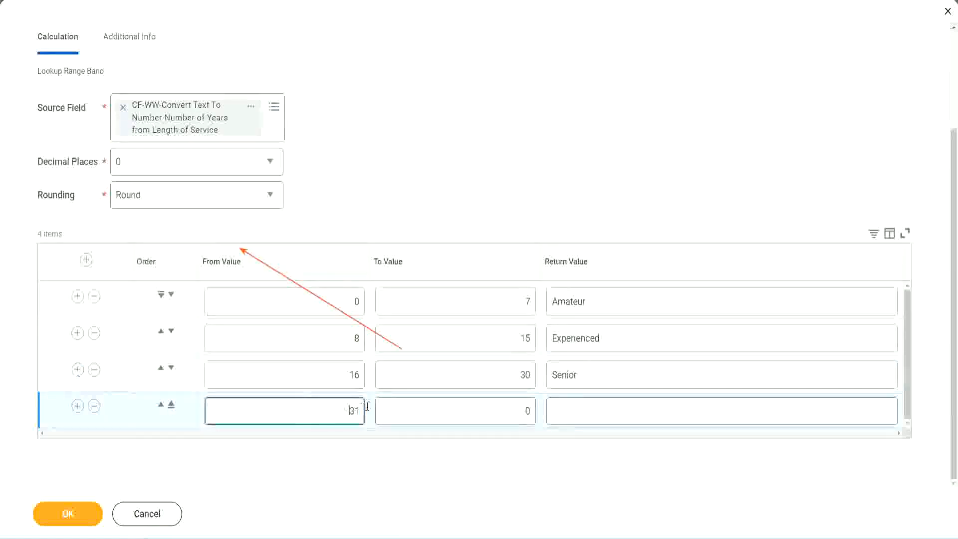
{"action": "double_click", "coordinate": [315, 406]}
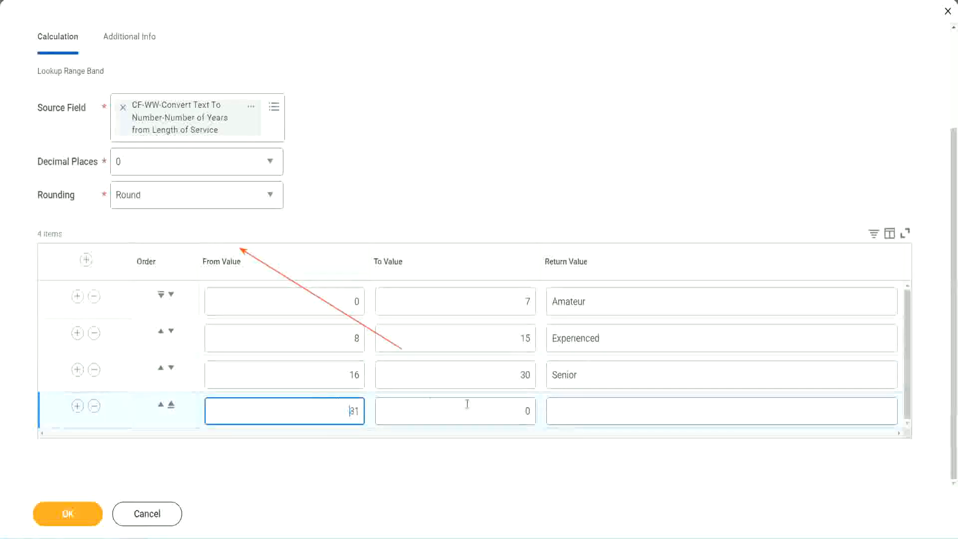
{"action": "left_click", "coordinate": [516, 412]}
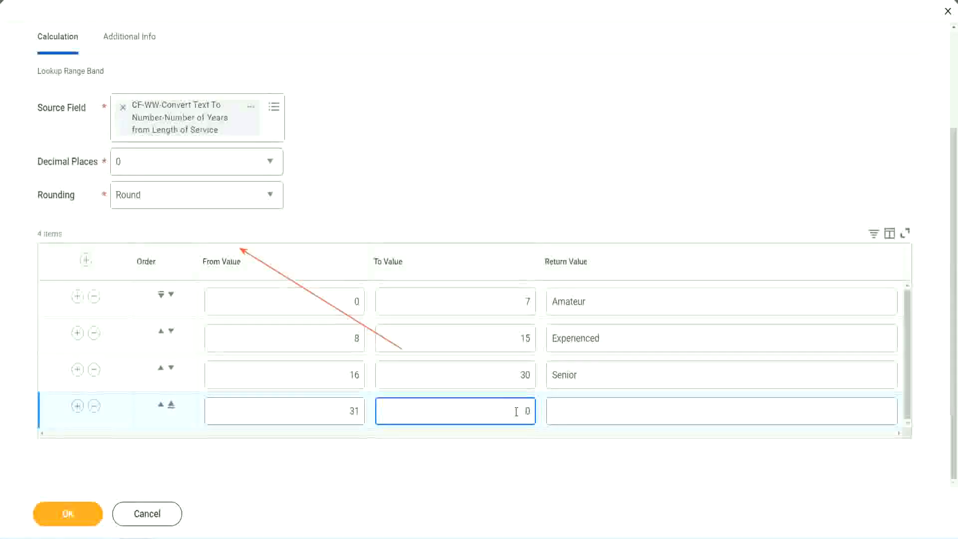
{"action": "type", "text": "1000"}
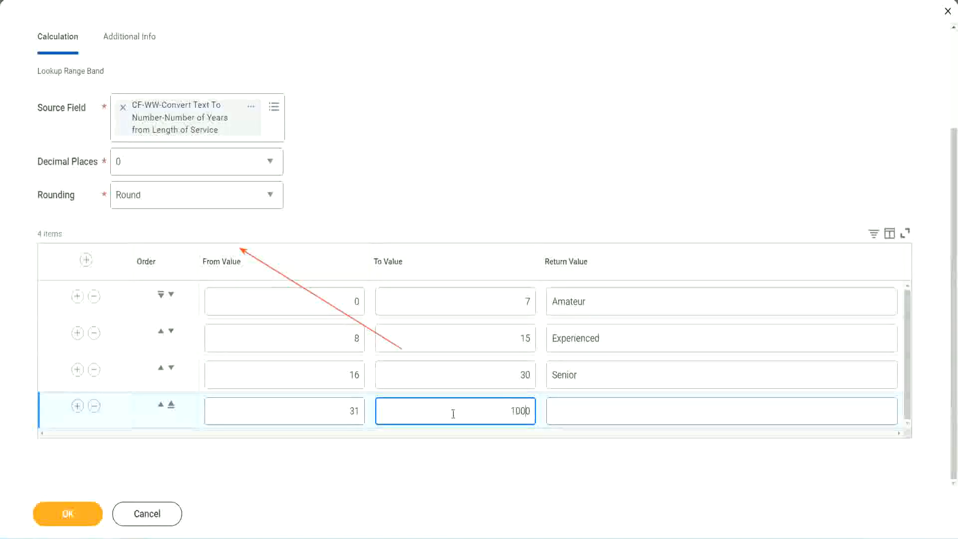
{"action": "left_click_drag", "start_coordinate": [500, 402], "coordinate": [556, 404]}
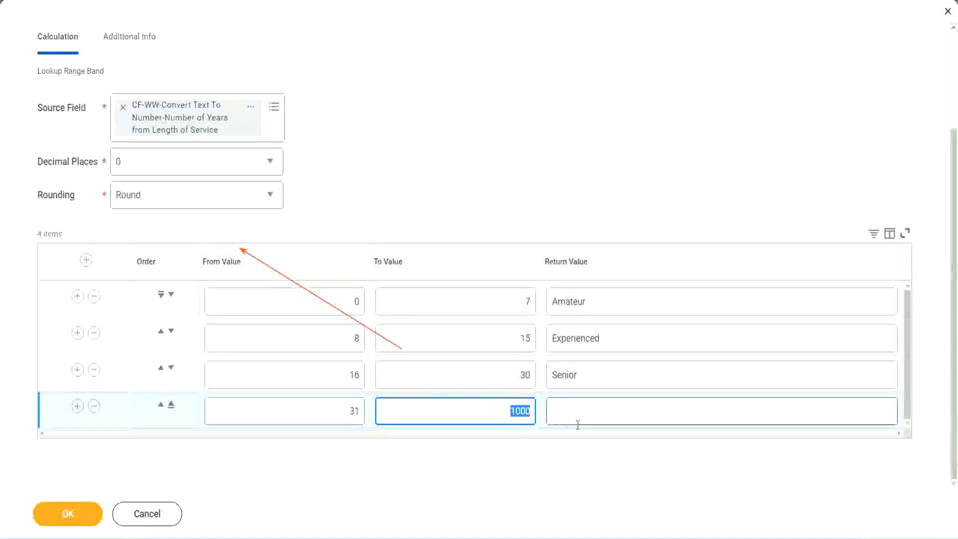
{"action": "left_click", "coordinate": [507, 408]}
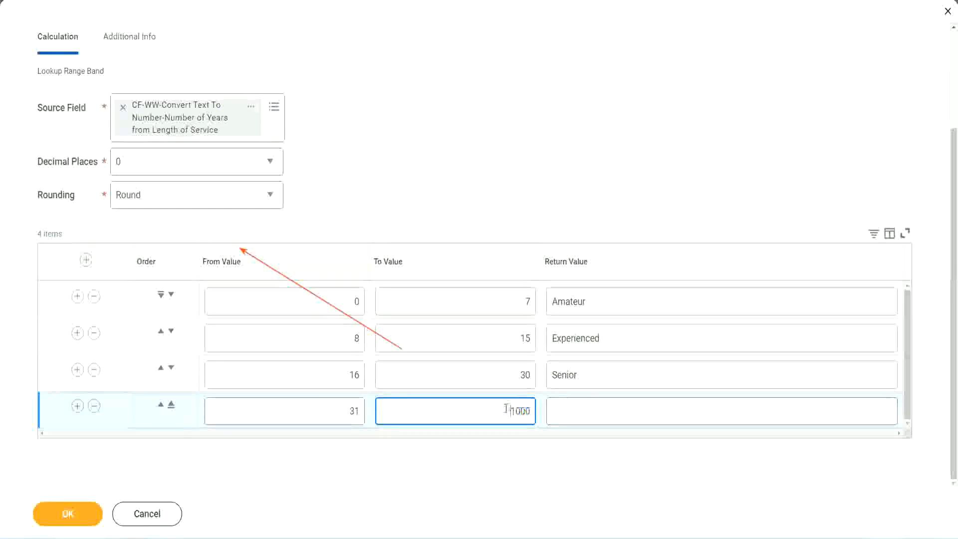
{"action": "left_click_drag", "start_coordinate": [509, 408], "coordinate": [538, 412]}
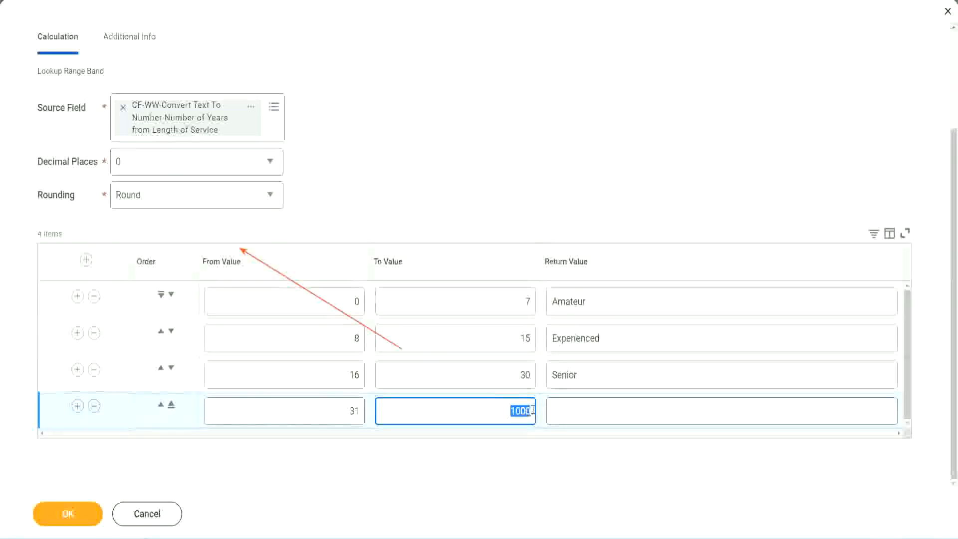
{"action": "left_click", "coordinate": [597, 411]}
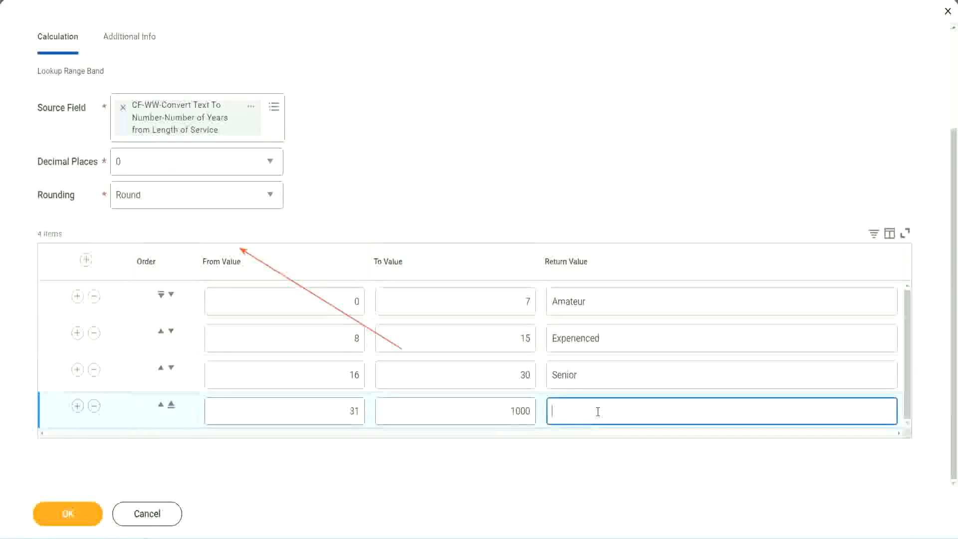
{"action": "type", "text": "Legend"}
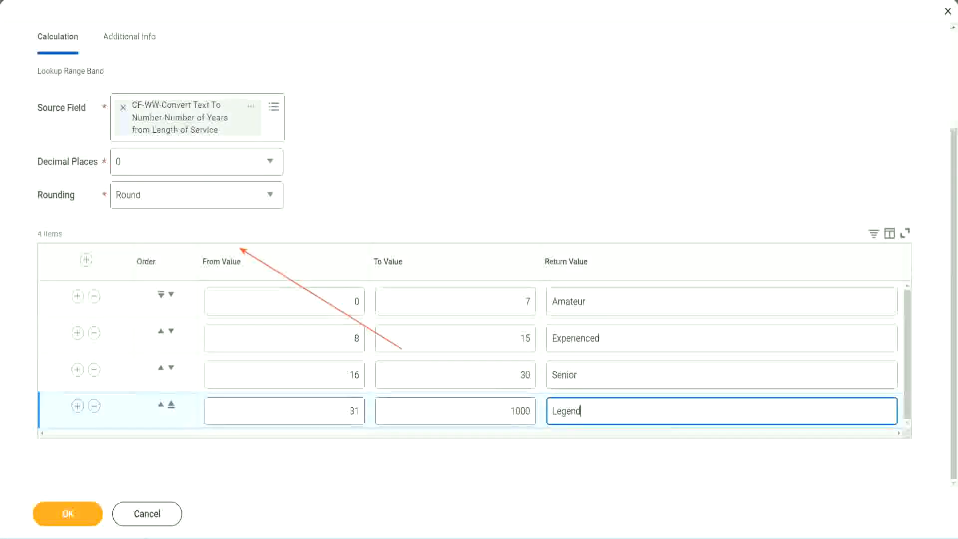
Review the from values, to values and return values of all the range rows.
{"action": "left_click", "coordinate": [447, 167]}
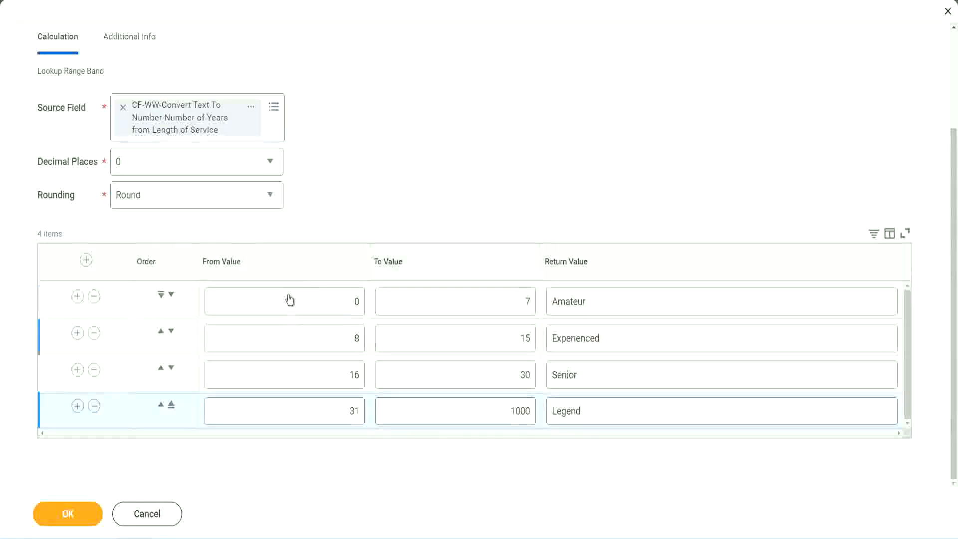
{"action": "left_click", "coordinate": [623, 299]}
{"action": "left_click", "coordinate": [619, 340]}
{"action": "left_click", "coordinate": [605, 384]}
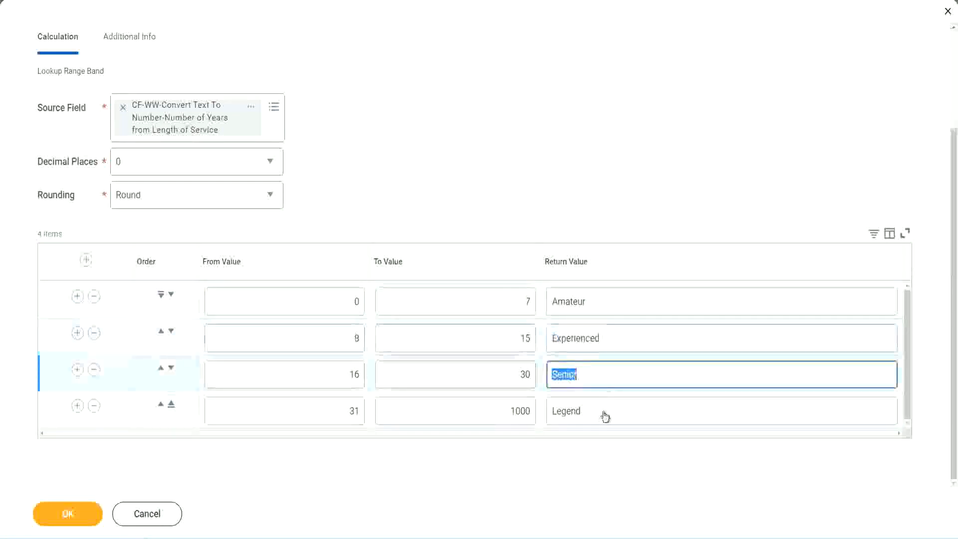
{"action": "left_click", "coordinate": [603, 412]}
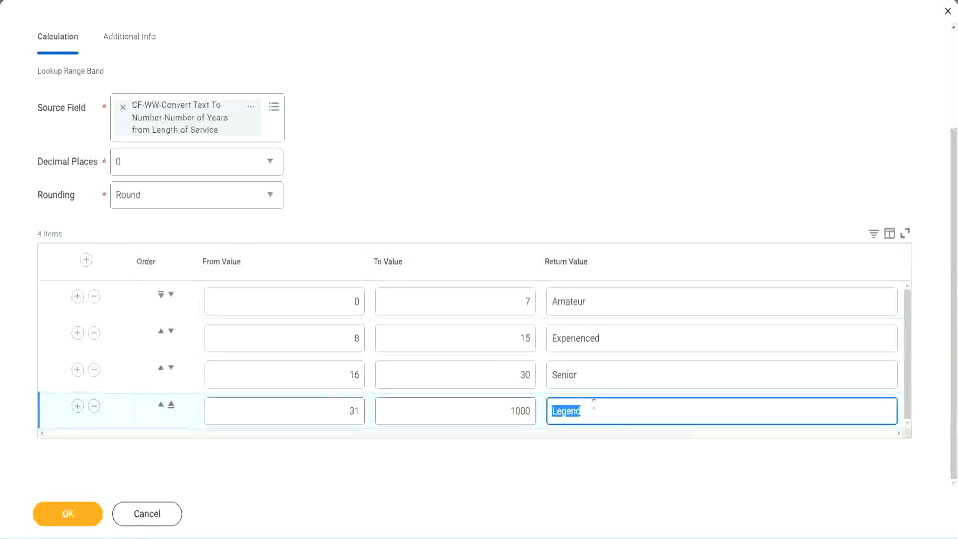
{"action": "left_click", "coordinate": [306, 304]}
{"action": "left_click", "coordinate": [491, 297]}
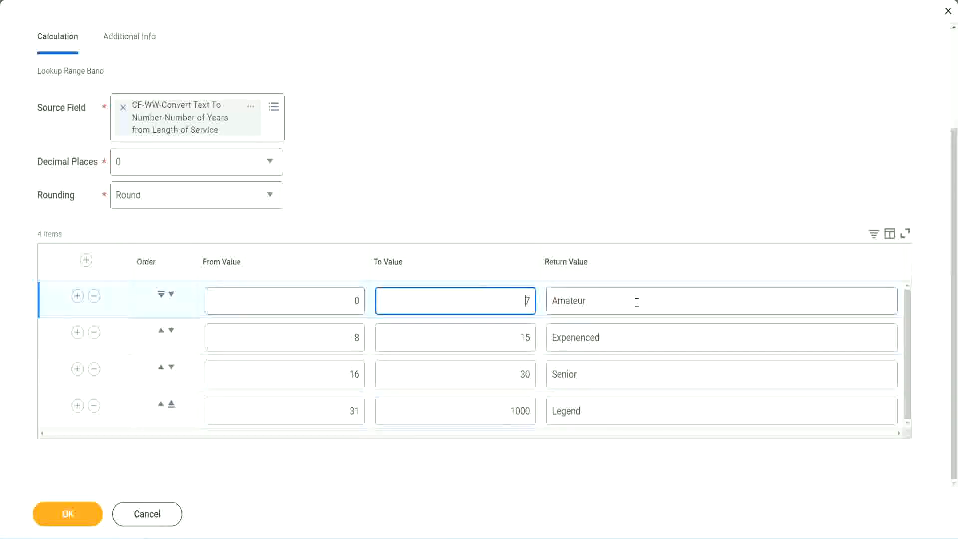
{"action": "left_click", "coordinate": [635, 302]}
{"action": "left_click", "coordinate": [622, 336]}
{"action": "left_click", "coordinate": [611, 382]}
{"action": "left_click", "coordinate": [602, 412]}
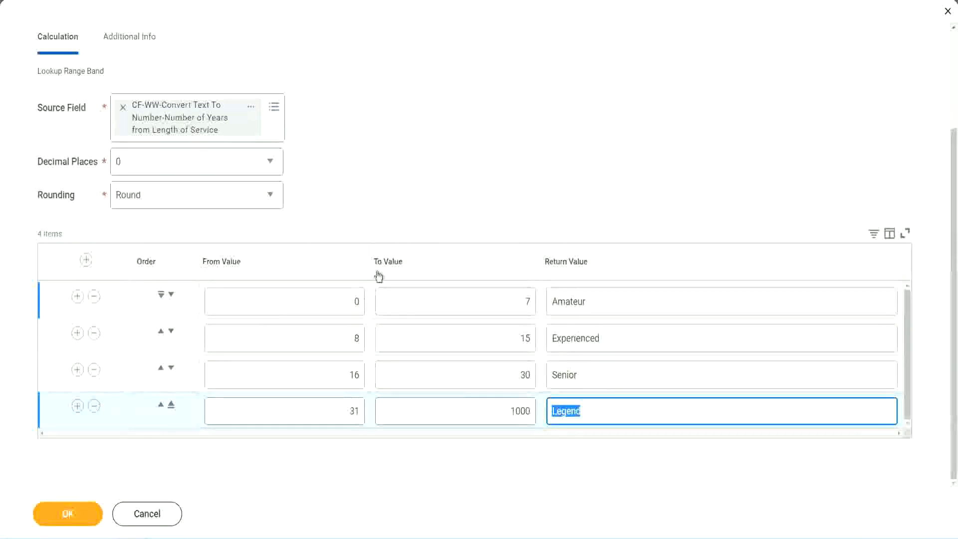
{"action": "left_click", "coordinate": [444, 210]}
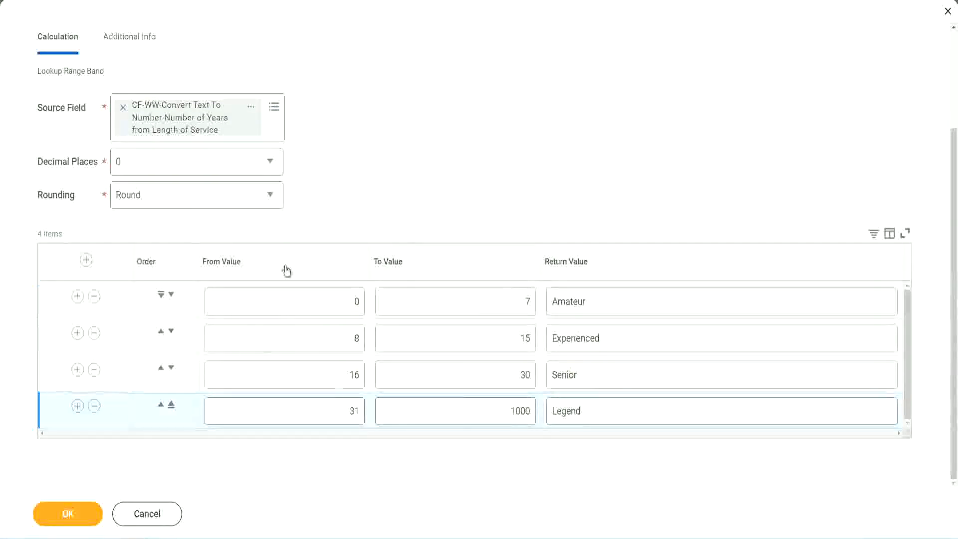
Save the calculated field CF-WW-LRB-Identify Experience Bands from years of Service.
{"action": "left_click", "coordinate": [66, 512]}
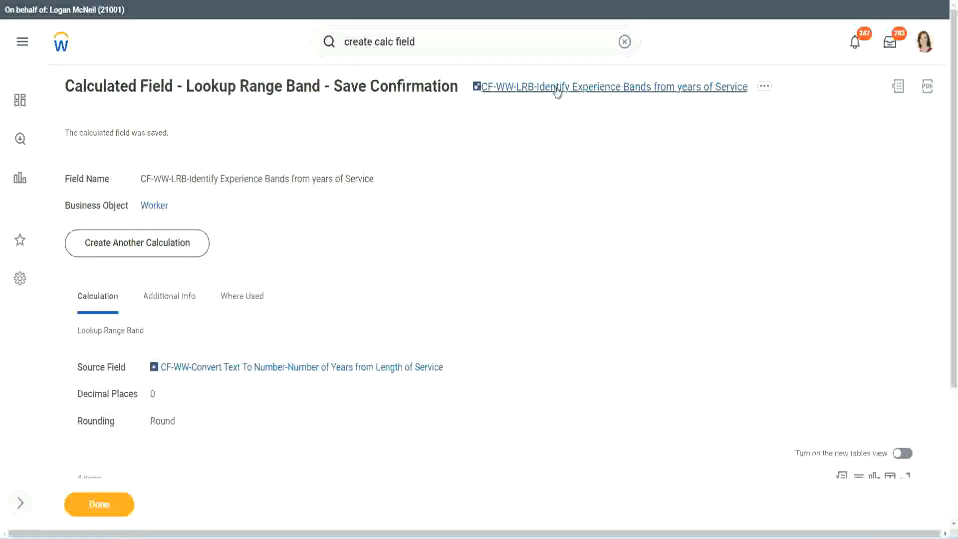
{"action": "right_click", "coordinate": [555, 94]}
{"action": "left_click", "coordinate": [568, 144]}
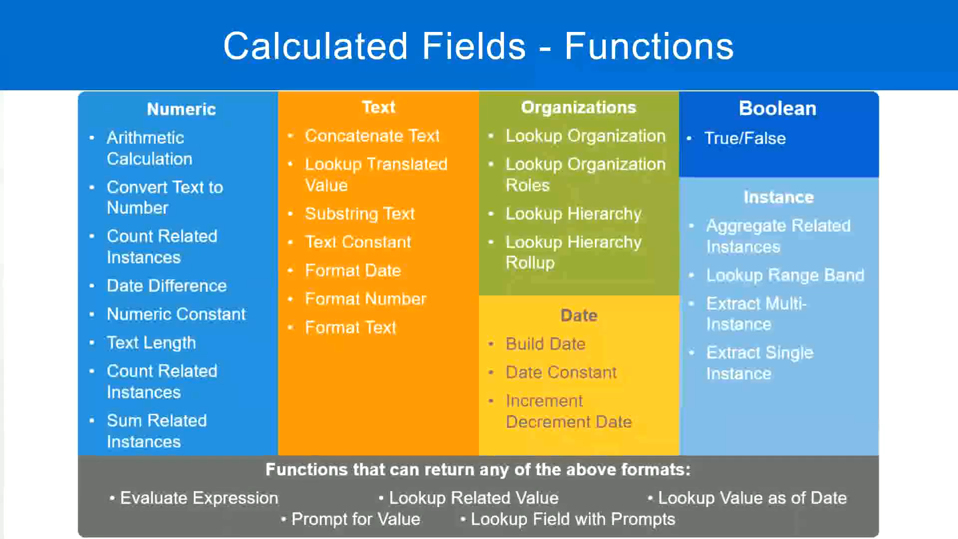
Switch to the Notepad++ notes and add the lower amount "10,000 USD" a few lines below the Eval Expression entry.
{"action": "key", "text": "alt+Tab"}
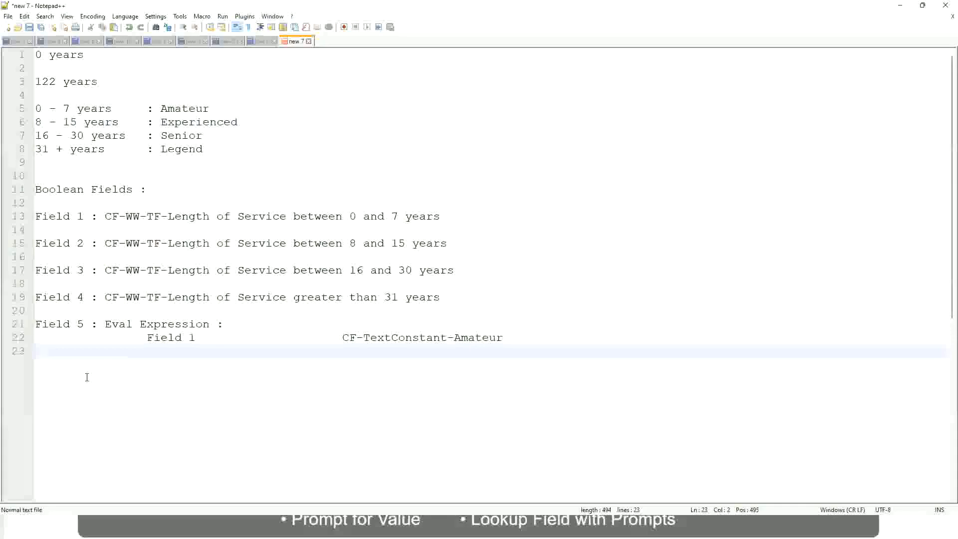
{"action": "key", "text": "Return"}
{"action": "key", "text": "Return"}
{"action": "key", "text": "Return"}
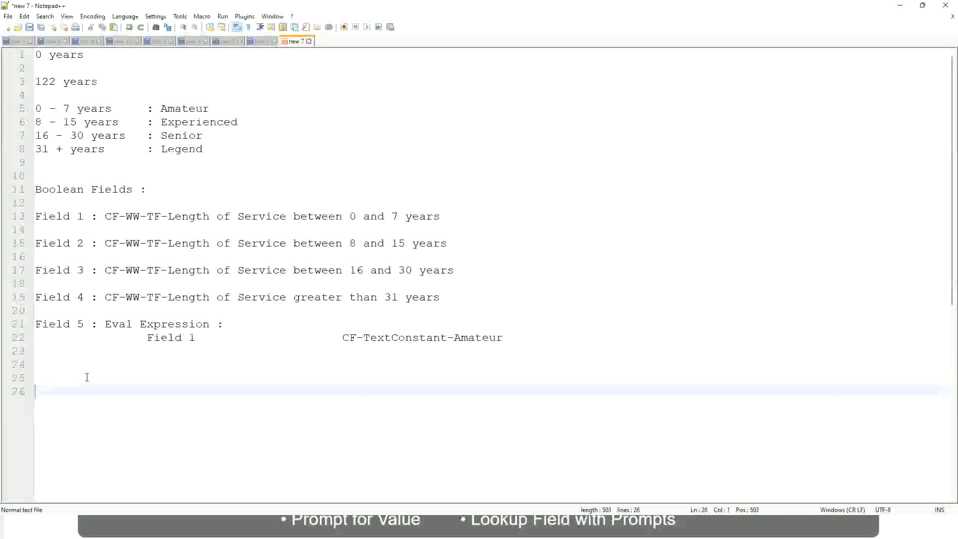
{"action": "type", "text": "10,000 USD"}
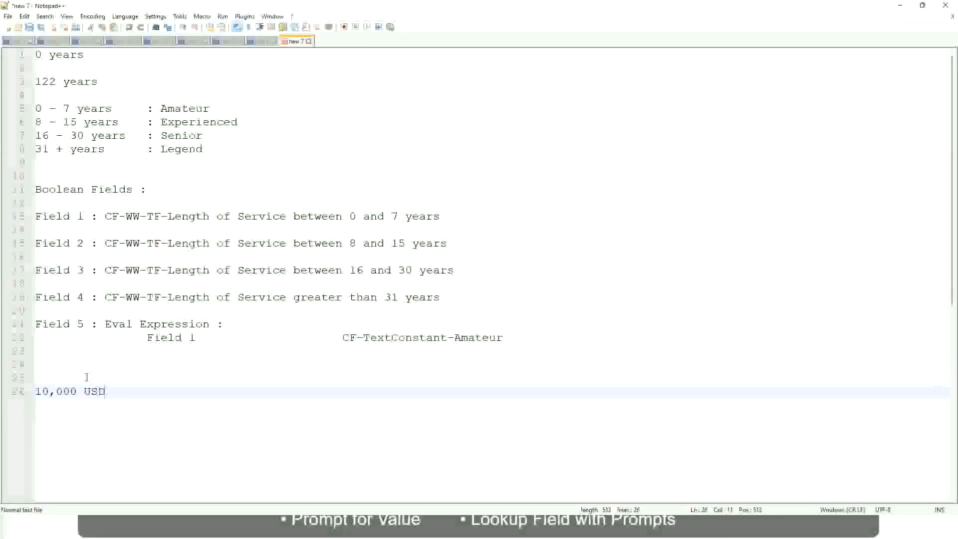
Add the upper amount "1,000,000 USD" on the same line, spaced well apart from the 10,000 USD amount.
{"action": "key", "text": "Tab"}
{"action": "key", "text": "Tab"}
{"action": "key", "text": "Tab"}
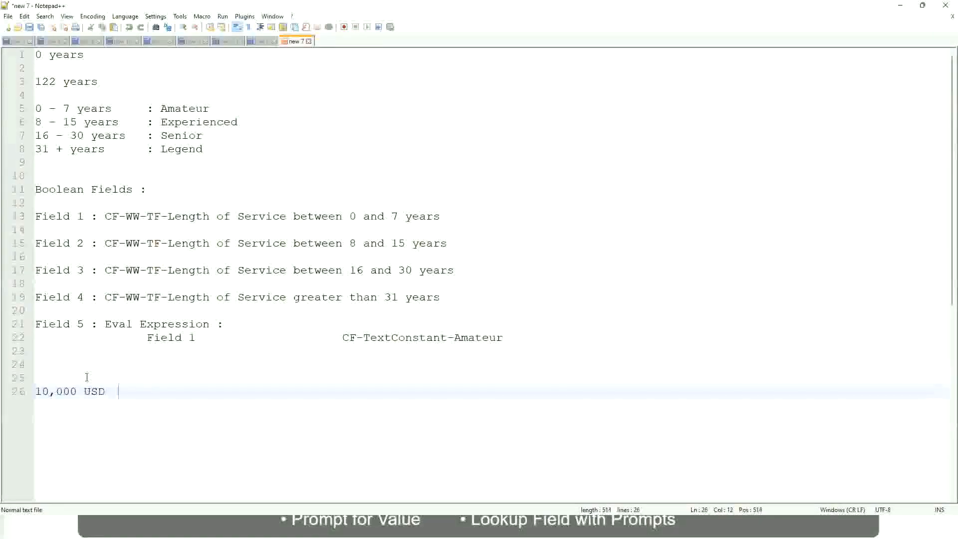
{"action": "key", "text": "Tab"}
{"action": "key", "text": "Tab"}
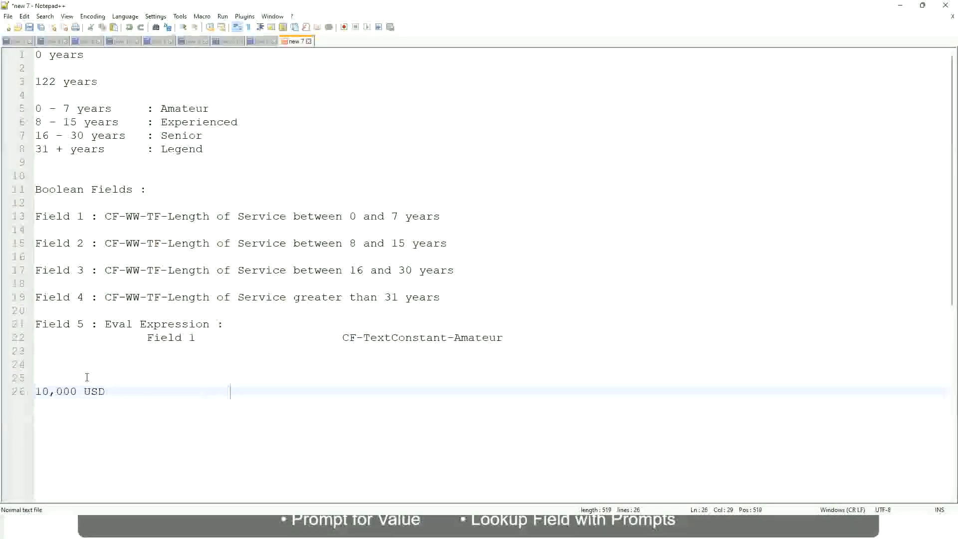
{"action": "type", "text": "1,000,000"}
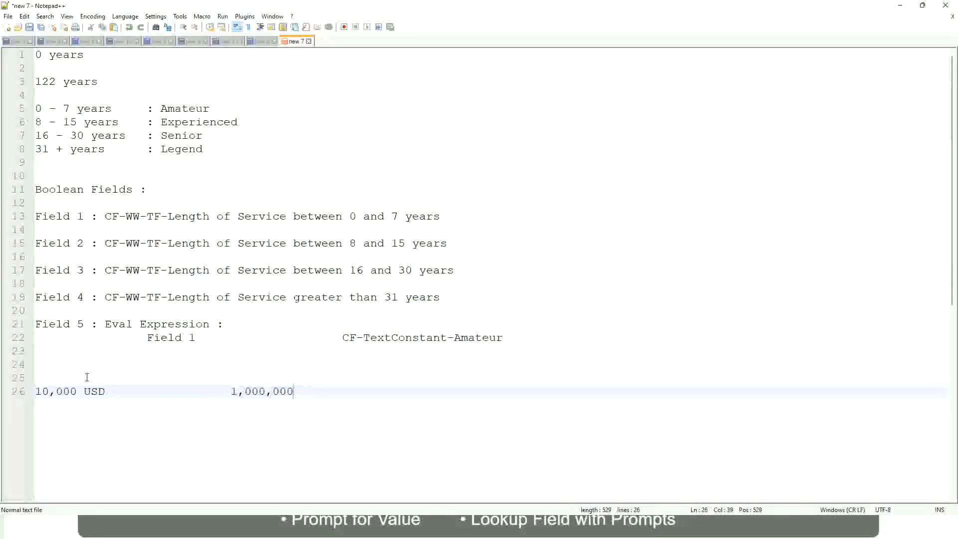
{"action": "key", "text": "Left"}
{"action": "key", "text": "Left"}
{"action": "key", "text": "Left"}
{"action": "key", "text": "Left"}
{"action": "key", "text": "Left"}
{"action": "key", "text": "Left"}
{"action": "key", "text": "Left"}
{"action": "key", "text": "Left"}
{"action": "key", "text": "Right"}
{"action": "key", "text": "Right"}
{"action": "key", "text": "Right"}
{"action": "key", "text": "Right"}
{"action": "key", "text": "Right"}
{"action": "key", "text": "Right"}
{"action": "key", "text": "Right"}
{"action": "key", "text": "Right"}
{"action": "key", "text": "Right"}
{"action": "key", "text": "Right"}
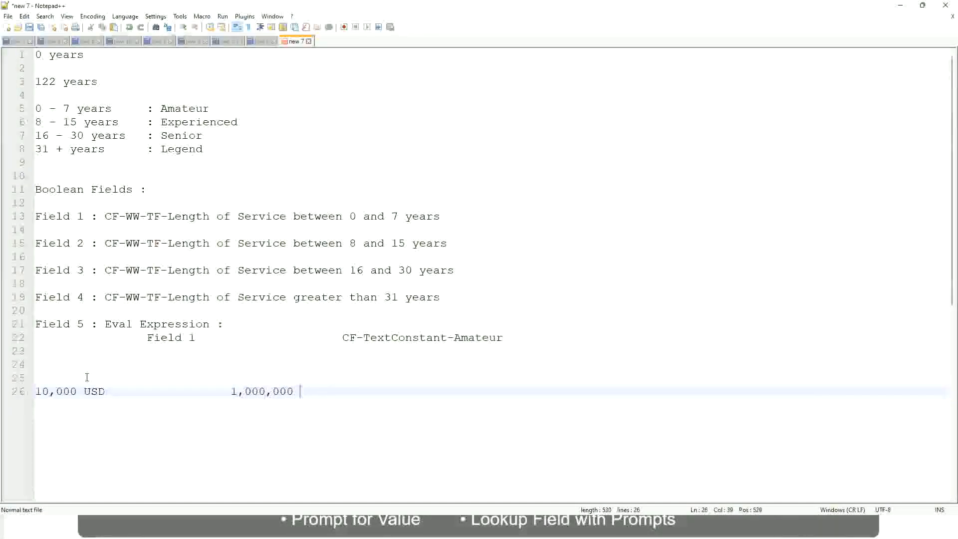
{"action": "type", "text": "USD"}
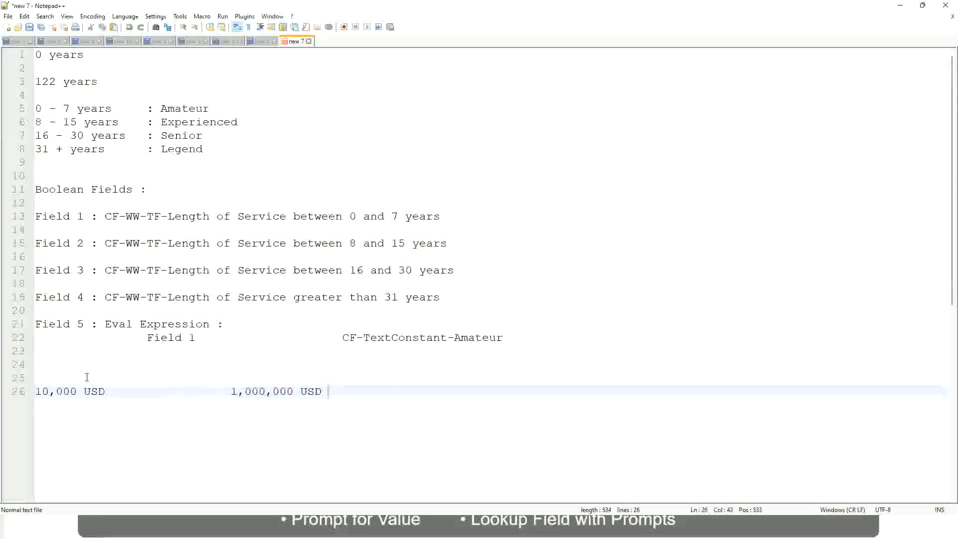
Below the USD amounts, leave a blank line and add the range "10 - 50,000" labelled ": Low".
{"action": "key", "text": "Return"}
{"action": "key", "text": "Return"}
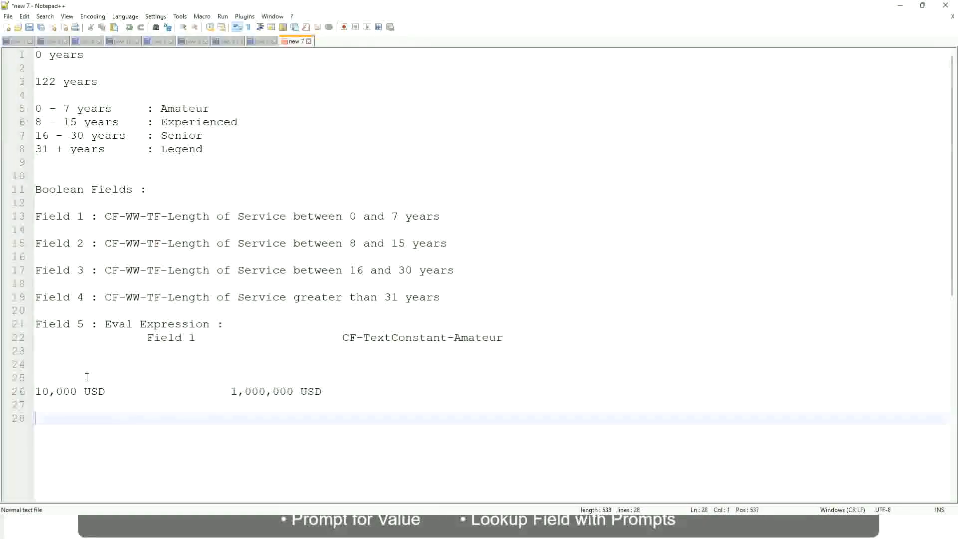
{"action": "type", "text": "10 - 50,000"}
{"action": "key", "text": "Tab"}
{"action": "key", "text": "Tab"}
{"action": "key", "text": "Tab"}
{"action": "key", "text": "Tab"}
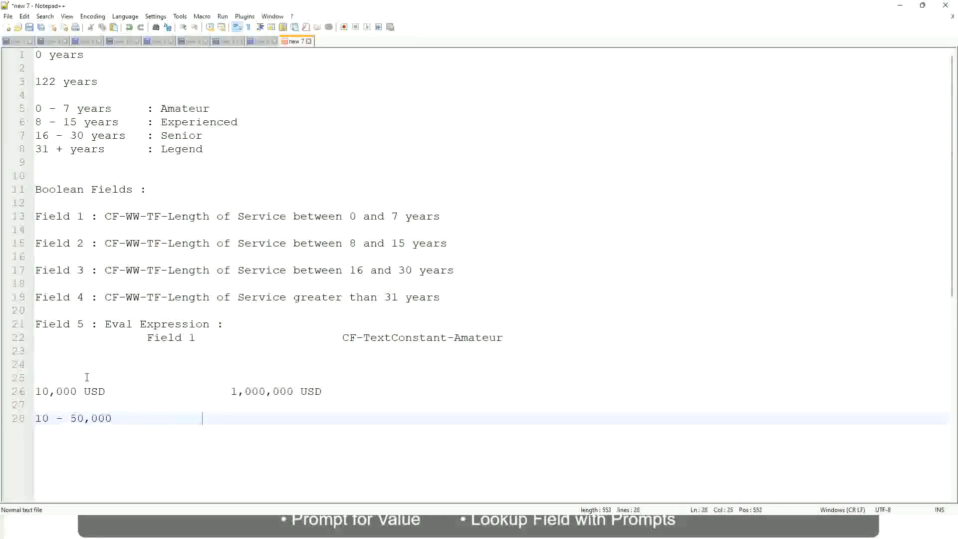
{"action": "type", "text": ": Low"}
{"action": "key", "text": "Return"}
{"action": "key", "text": "Return"}
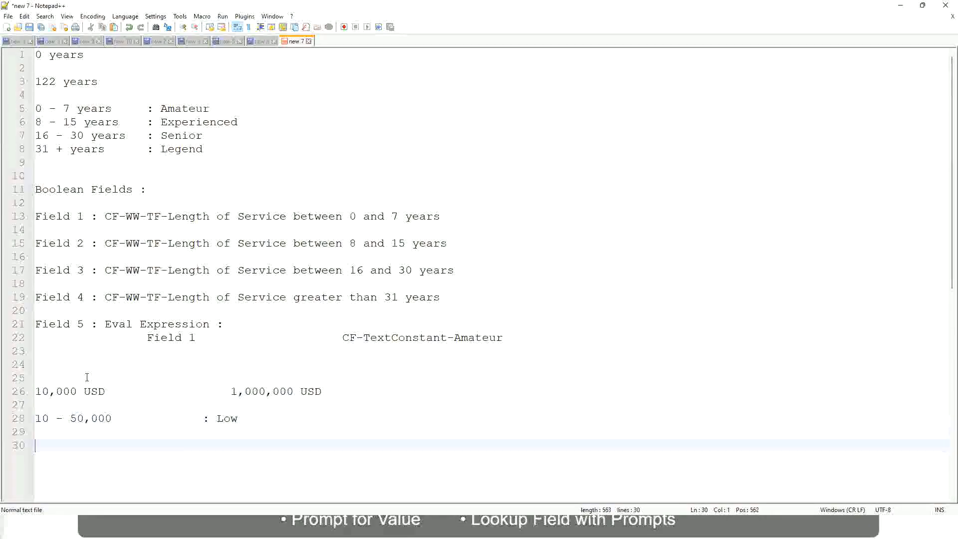
Add the range "50,001 - 150,000" labelled ": Medium" directly under the Low range.
{"action": "key", "text": "Up"}
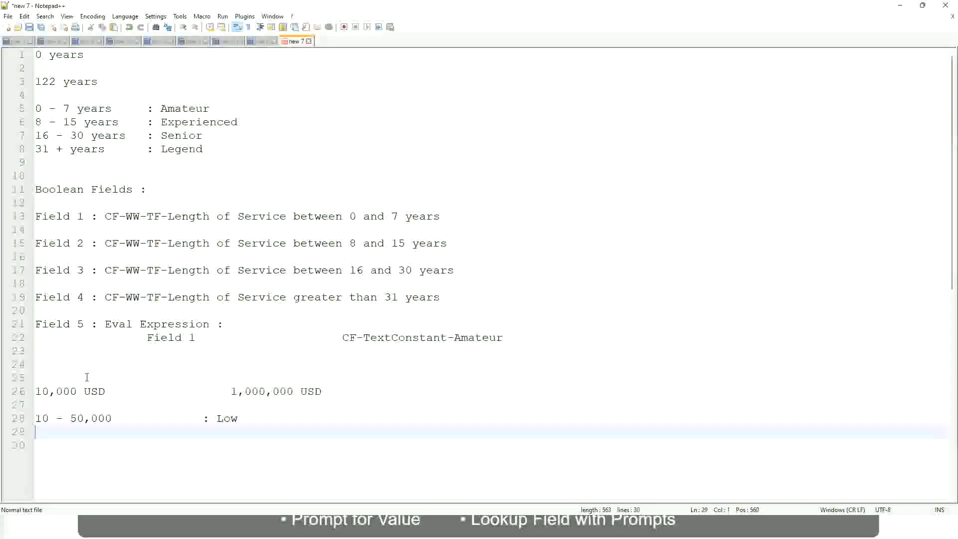
{"action": "type", "text": "50,001 "}
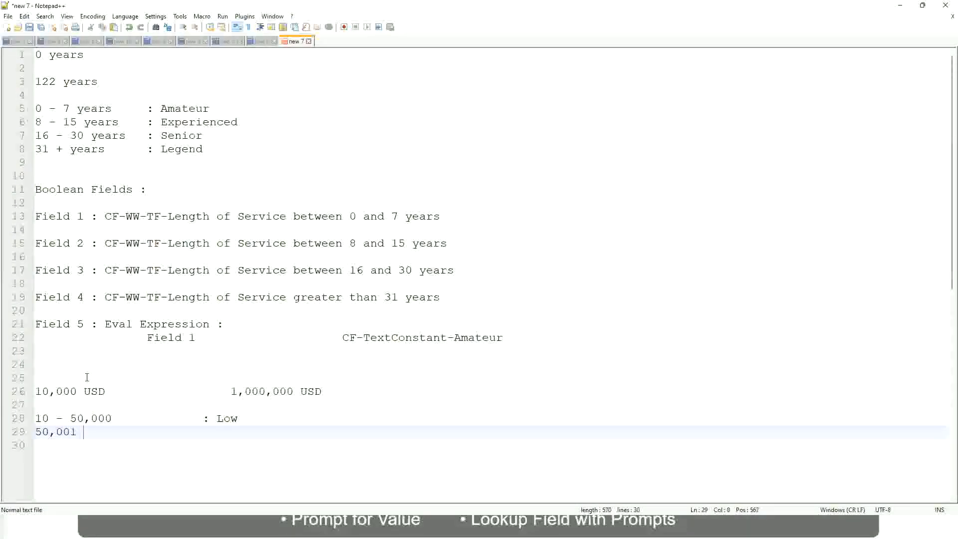
{"action": "type", "text": "- 150,000"}
{"action": "key", "text": "Tab"}
{"action": "key", "text": "Tab"}
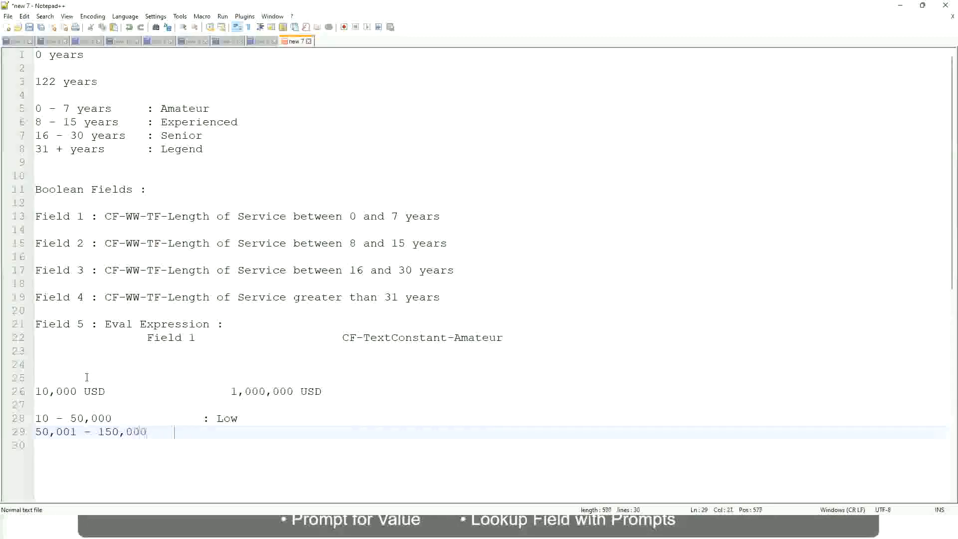
{"action": "type", "text": ": Medium"}
{"action": "key", "text": "Return"}
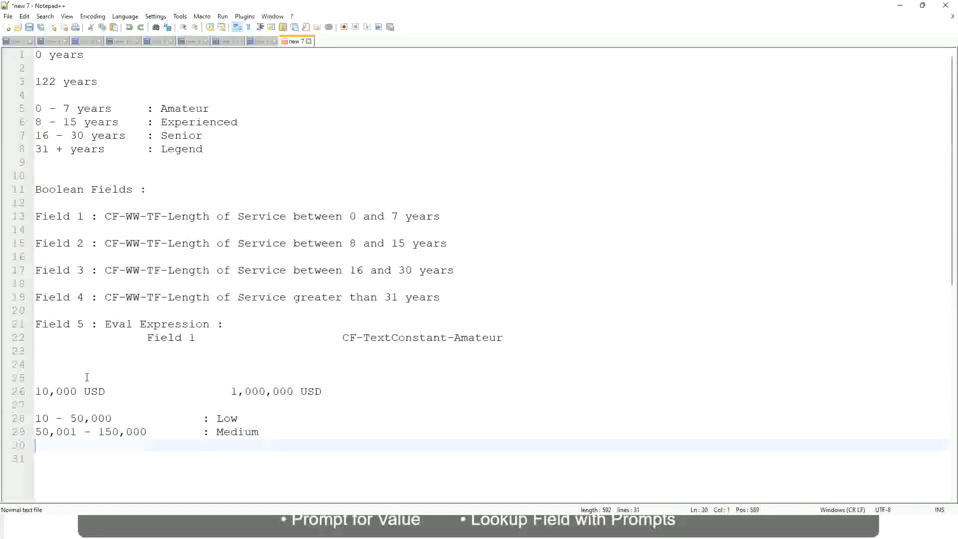
Add the range "> 150,000" labelled ": High", aligned with the Low and Medium labels.
{"action": "type", "text": "> 150,000"}
{"action": "key", "text": "Tab"}
{"action": "key", "text": "Tab"}
{"action": "key", "text": "Tab"}
{"action": "type", "text": ": High"}
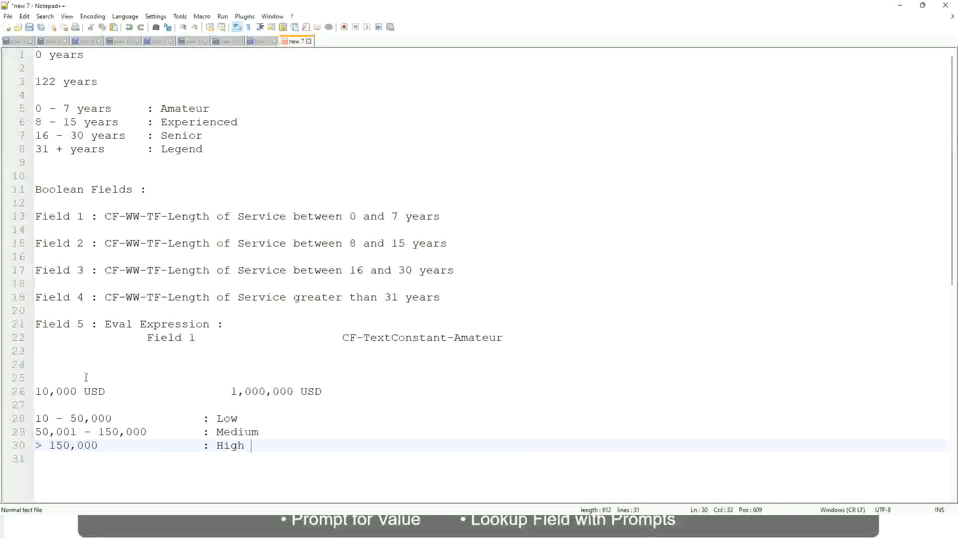
Review the lower and upper USD amounts against the Low, Medium and High ranges in the notes.
{"action": "left_click", "coordinate": [42, 391]}
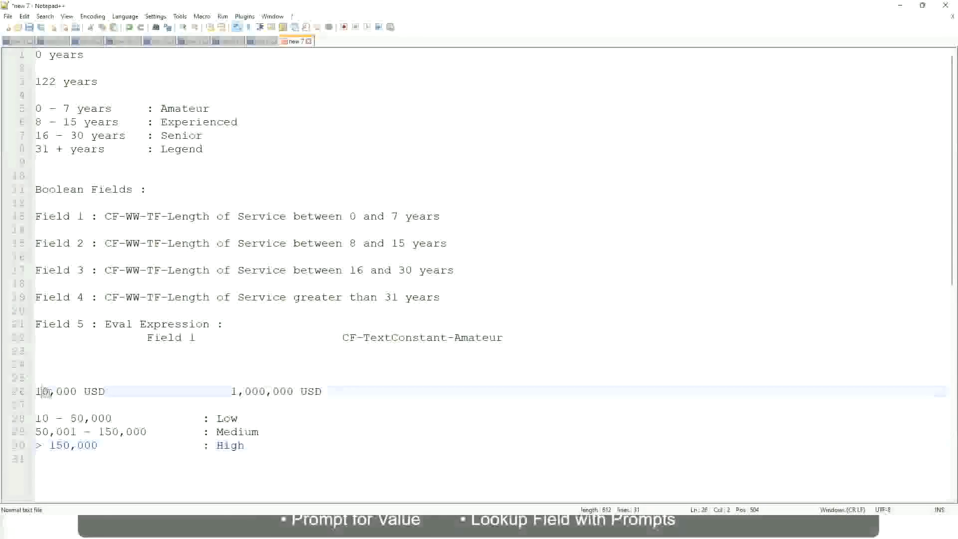
{"action": "double_click", "coordinate": [285, 391]}
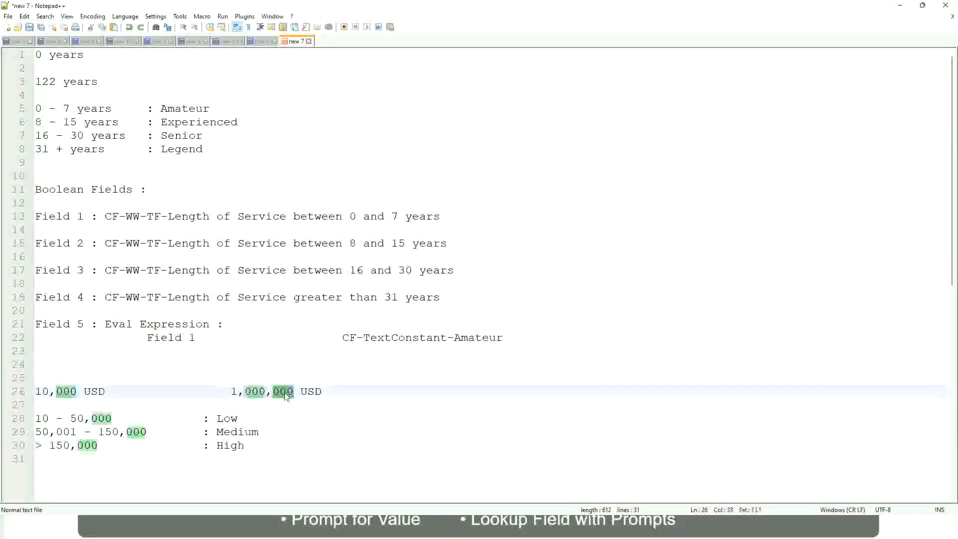
{"action": "left_click", "coordinate": [177, 432]}
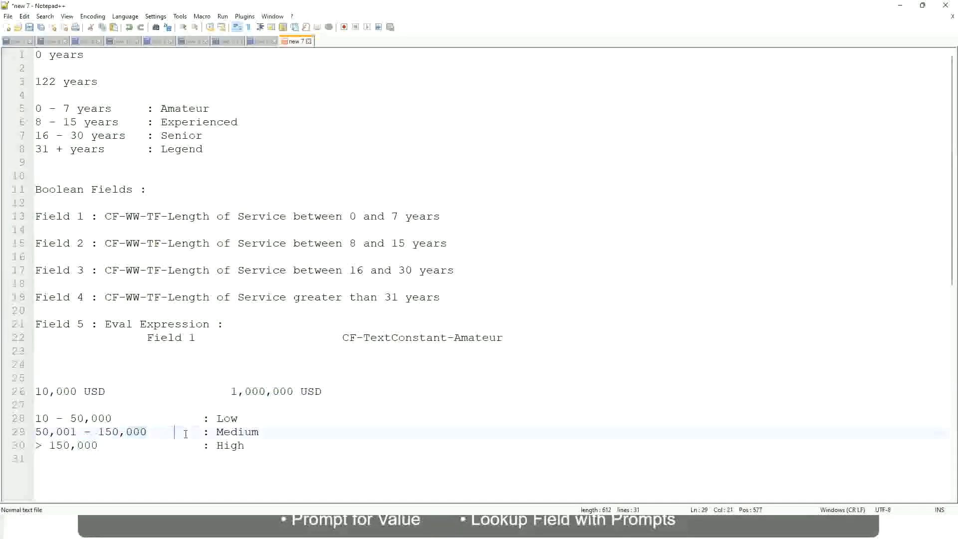
{"action": "left_click", "coordinate": [31, 392]}
{"action": "left_click", "coordinate": [295, 394]}
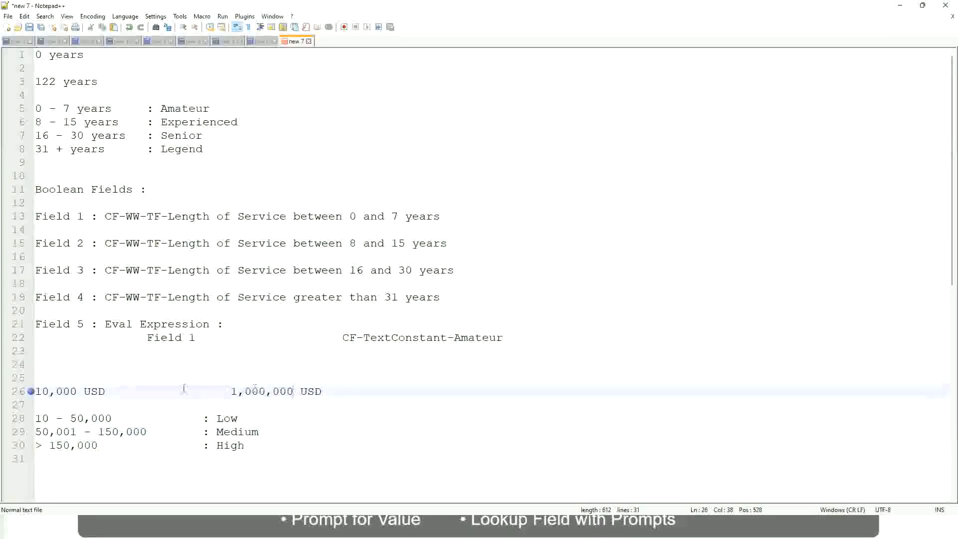
{"action": "left_click", "coordinate": [231, 422]}
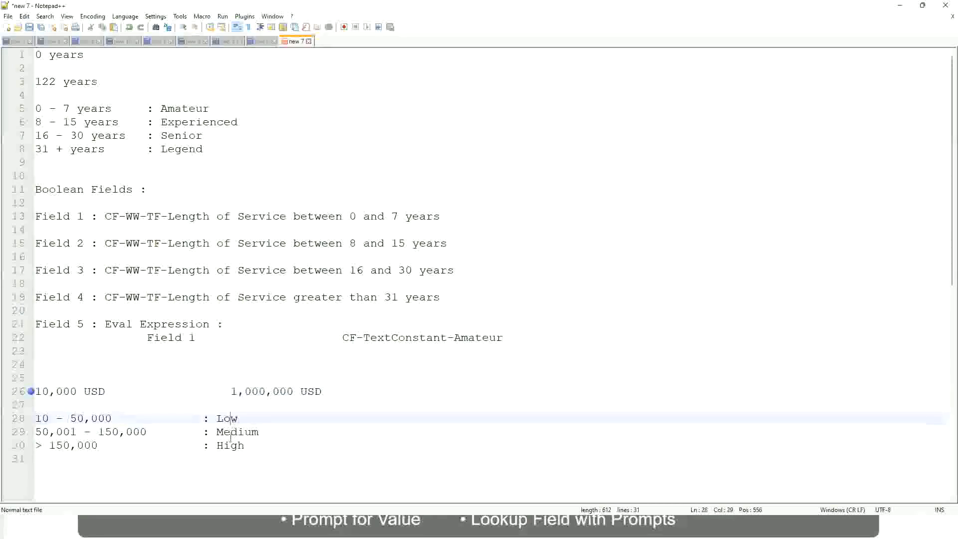
{"action": "key", "text": "Down"}
{"action": "key", "text": "Down"}
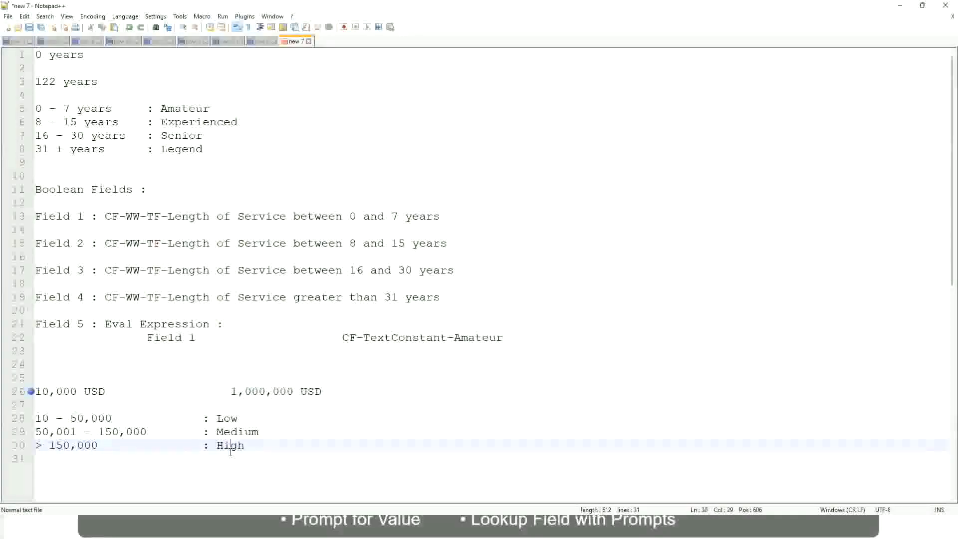
{"action": "left_click", "coordinate": [128, 403]}
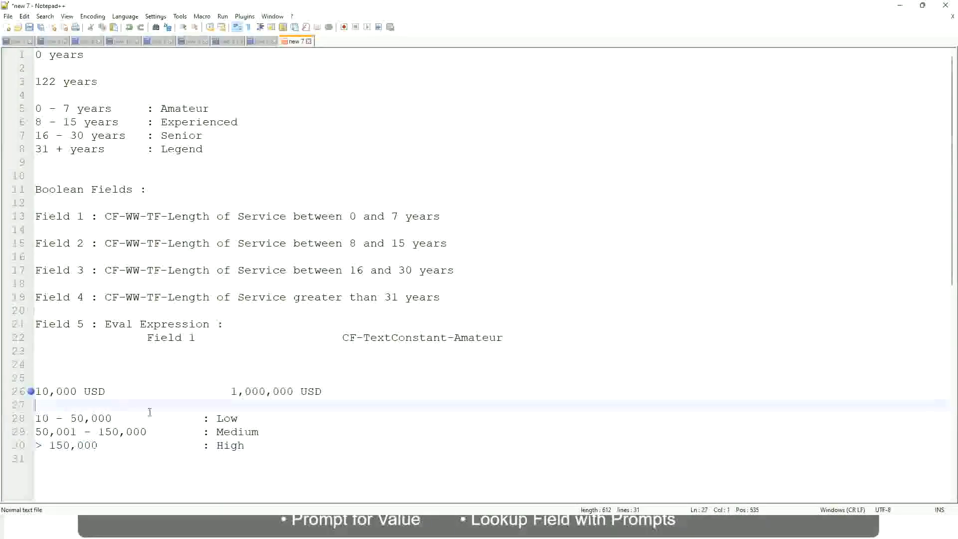
{"action": "left_click", "coordinate": [245, 444]}
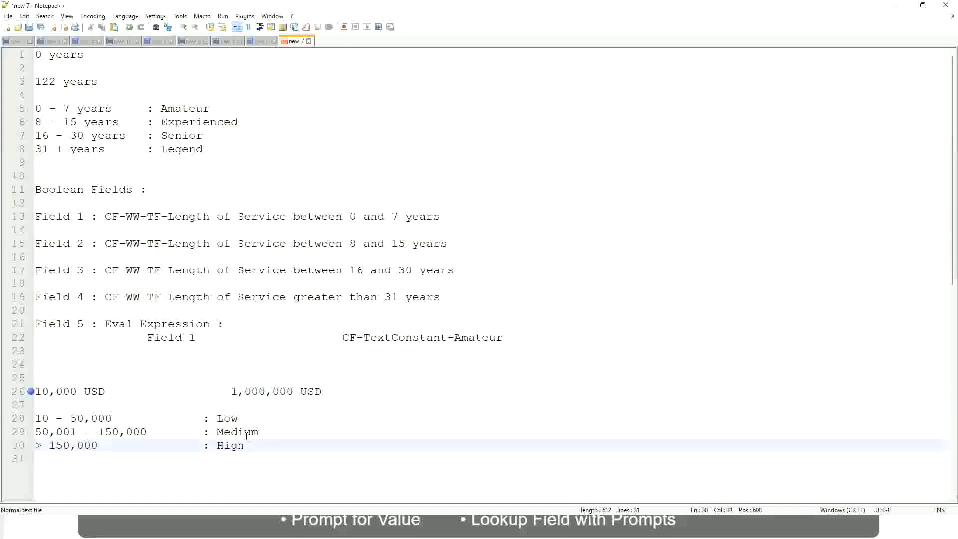